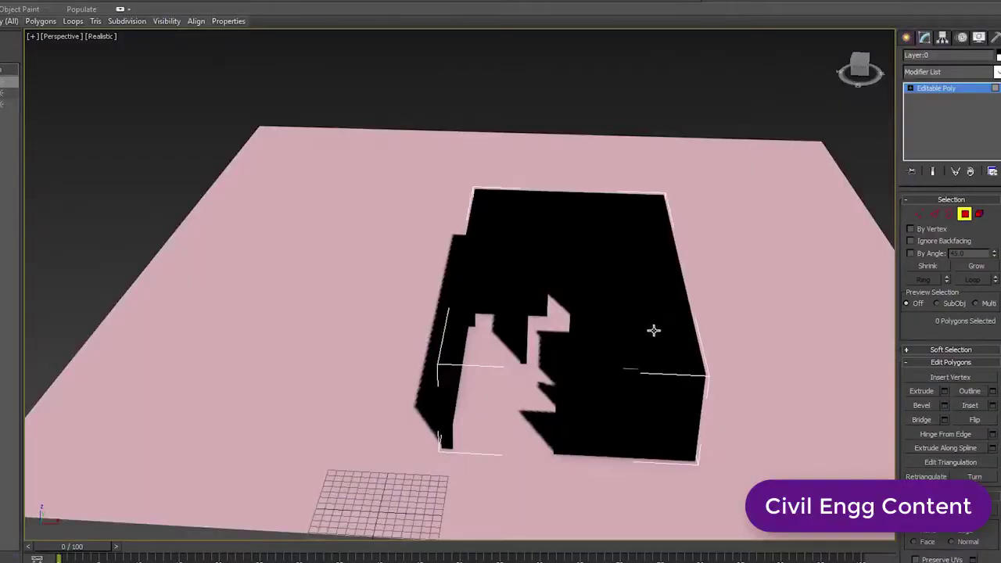
Step: Survey the walled floor plan from top-down and angled views in the Perspective viewport
{"action": "scroll", "coordinate": [560, 284], "scroll_direction": "up", "scroll_amount": 3}
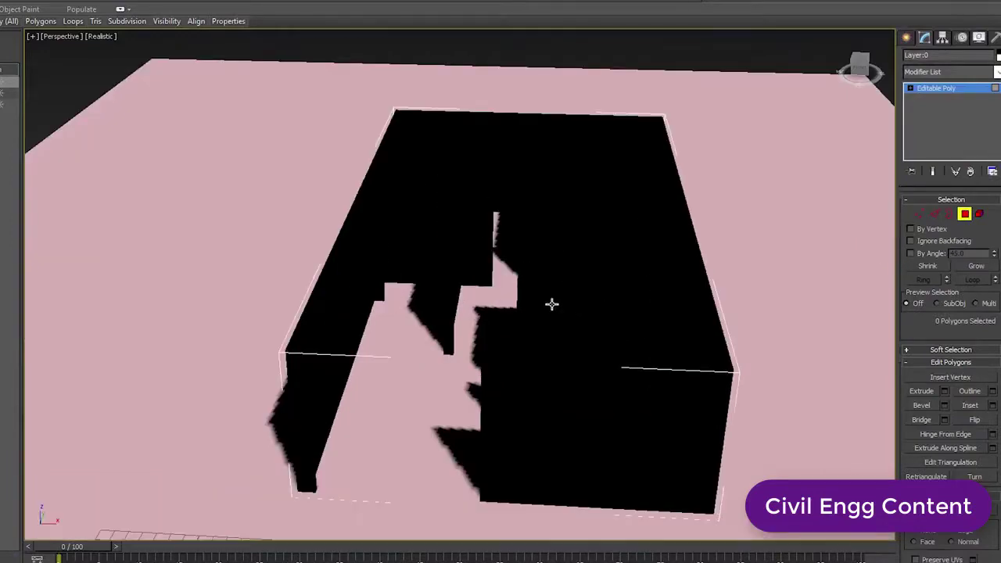
{"action": "scroll", "coordinate": [539, 293], "scroll_direction": "down", "scroll_amount": 4}
{"action": "left_click", "coordinate": [852, 67]}
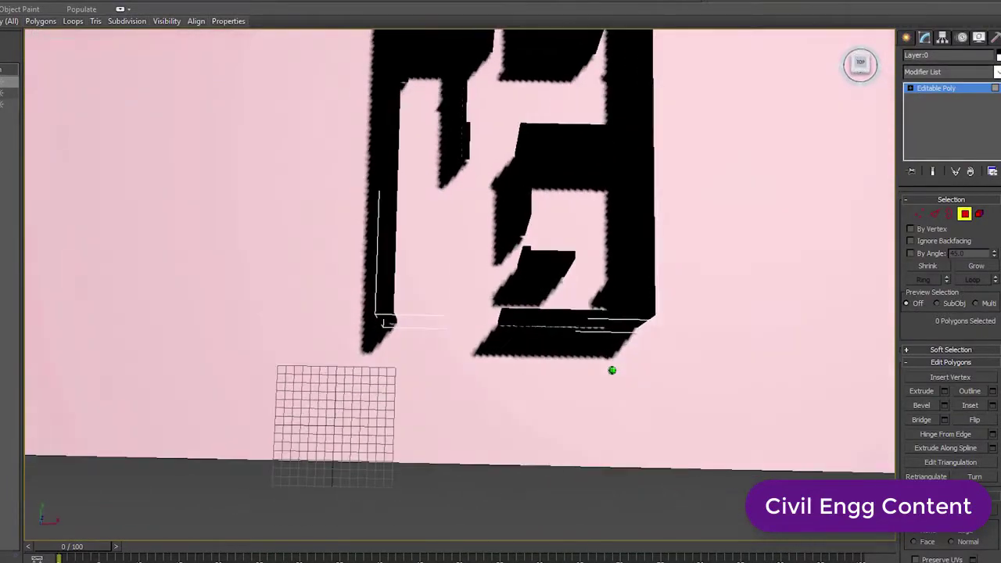
{"action": "middle_click_drag", "start_coordinate": [612, 370], "coordinate": [613, 422], "text": "alt"}
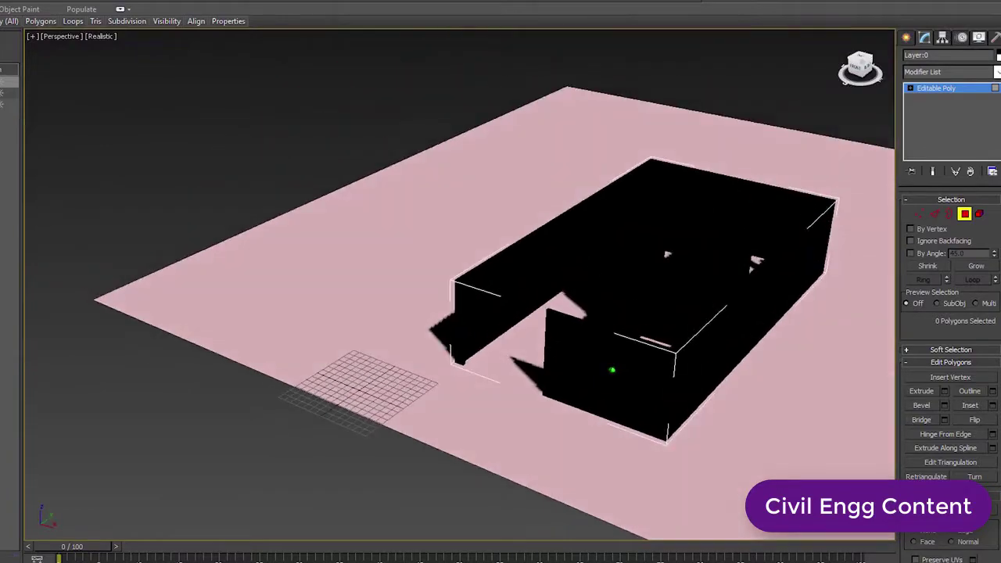
{"action": "scroll", "coordinate": [613, 370], "scroll_direction": "up", "scroll_amount": 3}
{"action": "middle_click_drag", "start_coordinate": [612, 370], "coordinate": [790, 175], "text": "alt"}
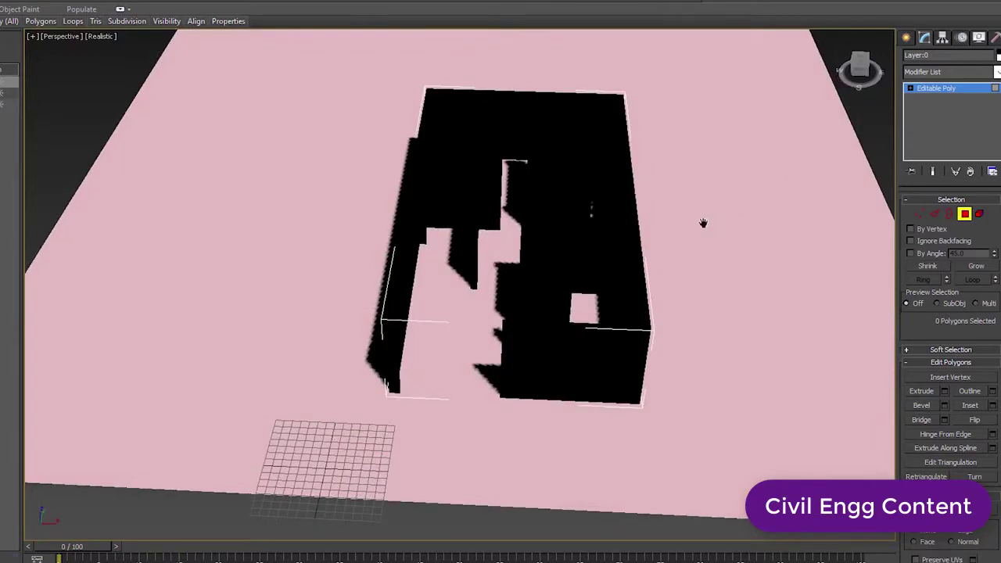
{"action": "middle_click_drag", "start_coordinate": [703, 223], "coordinate": [667, 205]}
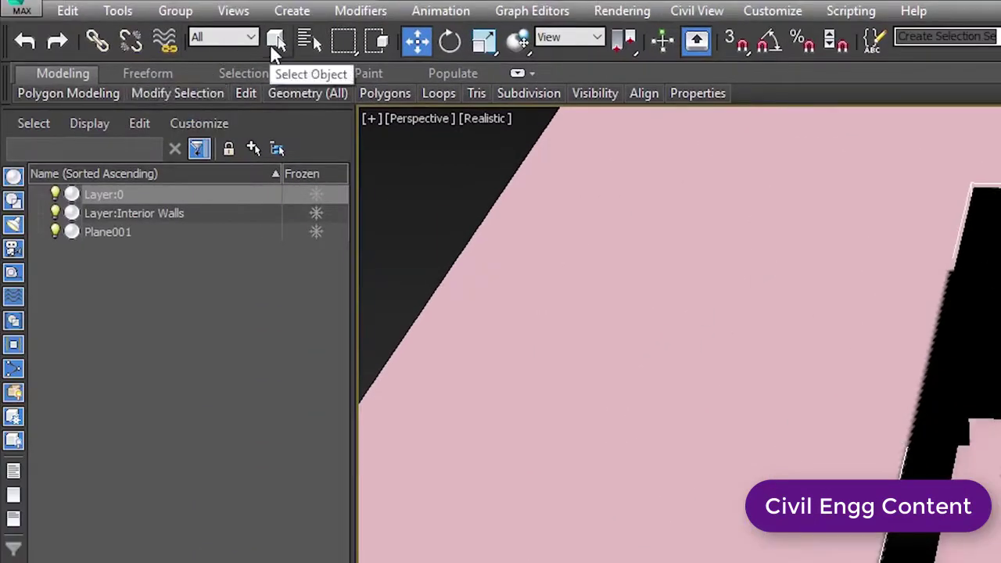
Step: Switch to plain object selection and zoom out to show the whole site
{"action": "left_click", "coordinate": [277, 47]}
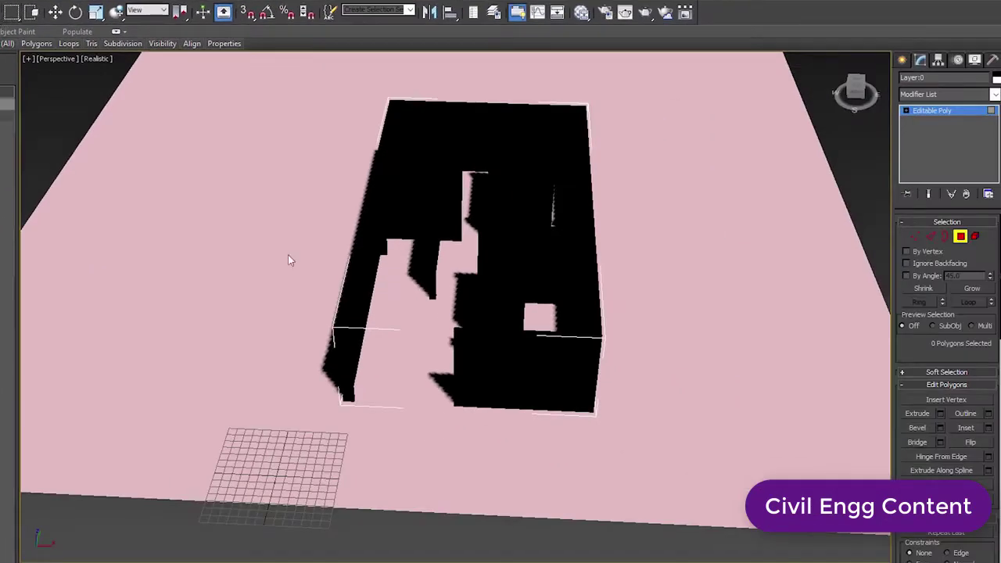
{"action": "scroll", "coordinate": [368, 249], "scroll_direction": "down", "scroll_amount": 4}
{"action": "scroll", "coordinate": [313, 240], "scroll_direction": "down", "scroll_amount": 1}
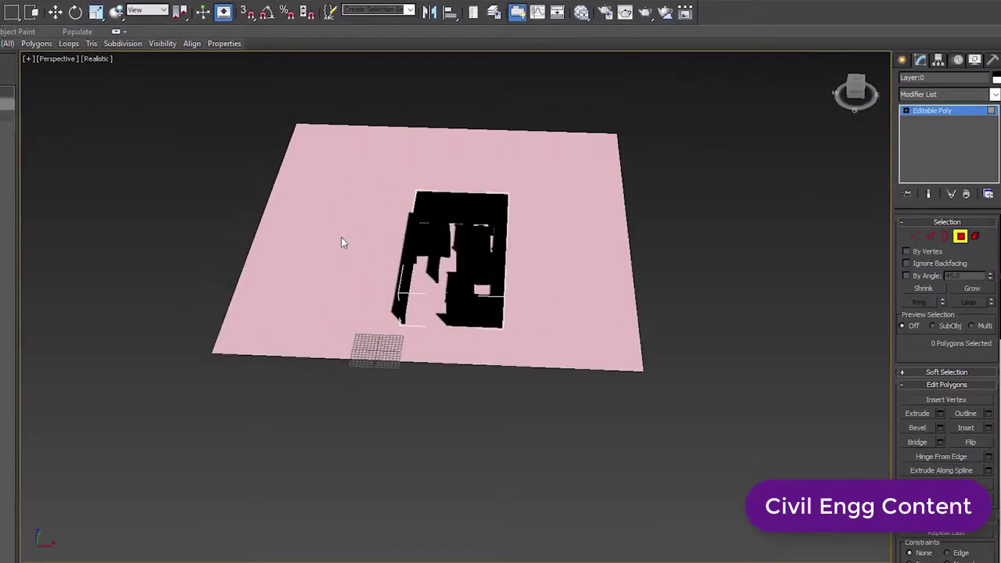
Step: Select Plane001 and set its object colour to light green instead of pink
{"action": "left_click", "coordinate": [903, 60]}
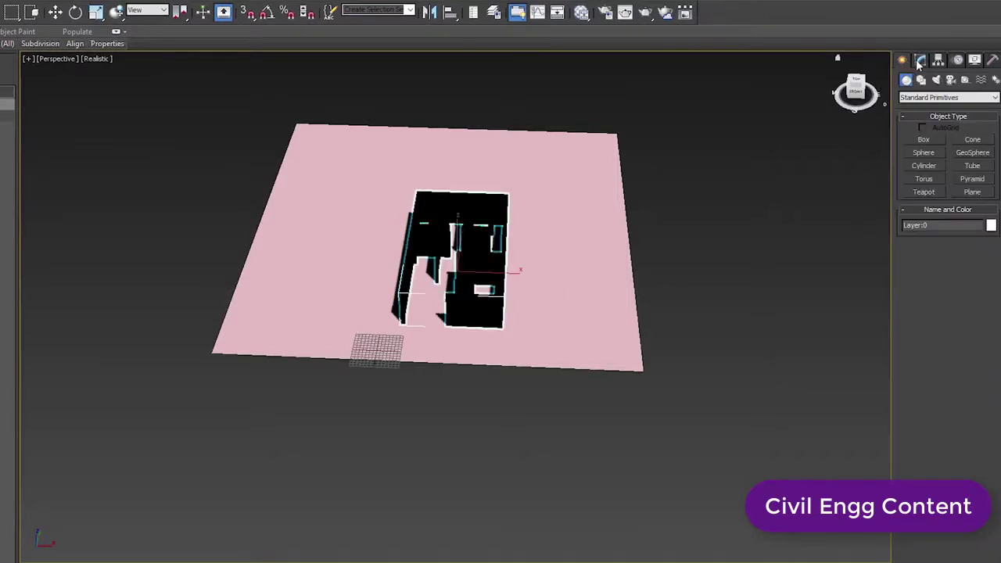
{"action": "left_click", "coordinate": [555, 269]}
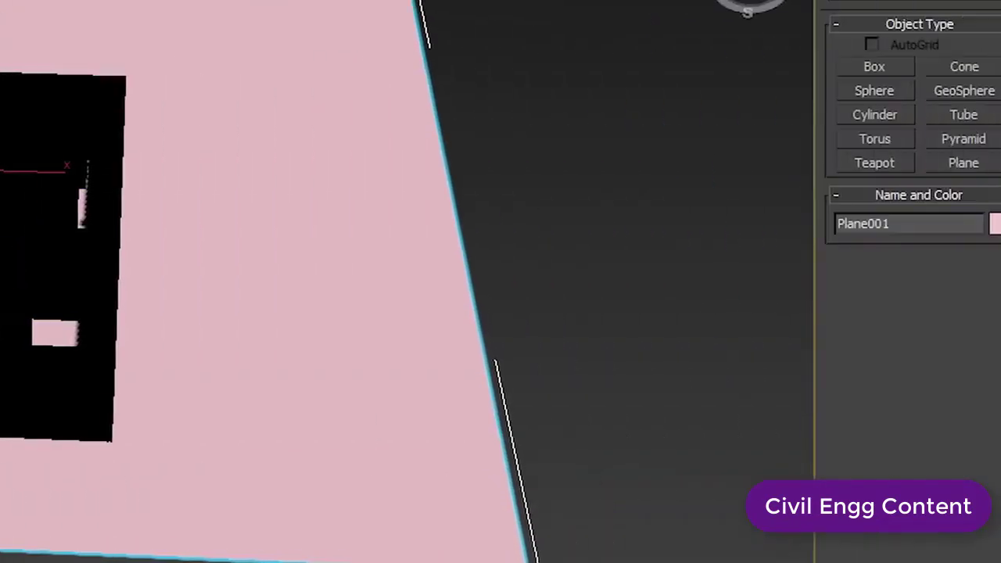
{"action": "left_click", "coordinate": [974, 225]}
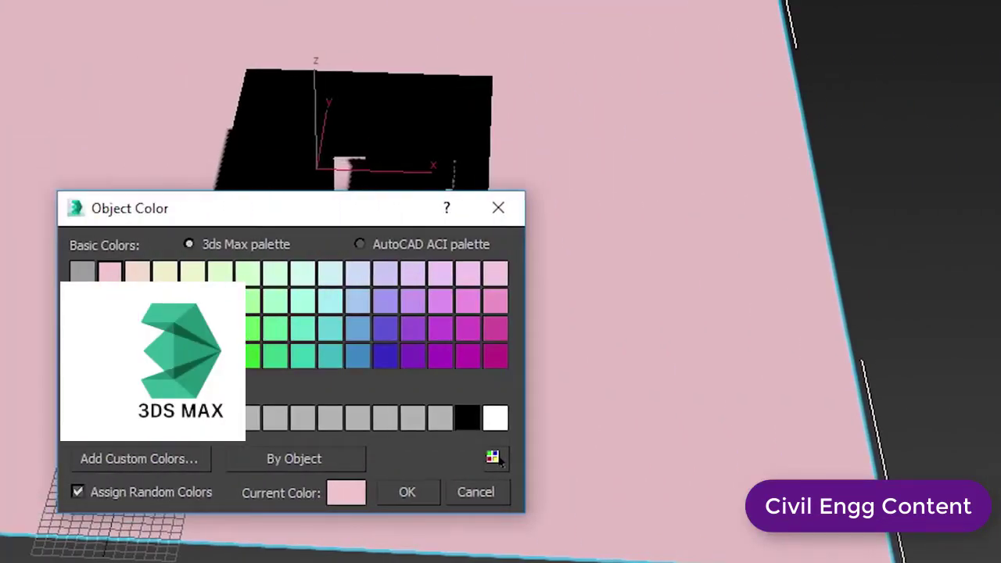
{"action": "left_click", "coordinate": [221, 327]}
{"action": "left_click", "coordinate": [401, 495]}
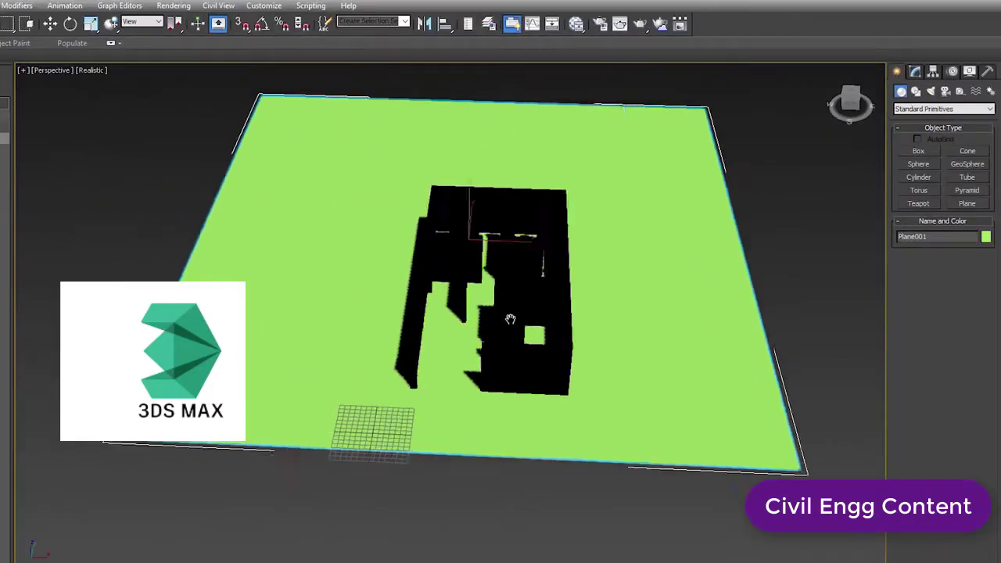
Step: Orbit to a lower view, zoom in, and select the walls model
{"action": "mouse_move", "coordinate": [850, 105]}
{"action": "left_mouse_down"}
{"action": "mouse_move", "coordinate": [846, 93]}
{"action": "mouse_move", "coordinate": [849, 113]}
{"action": "left_mouse_up"}
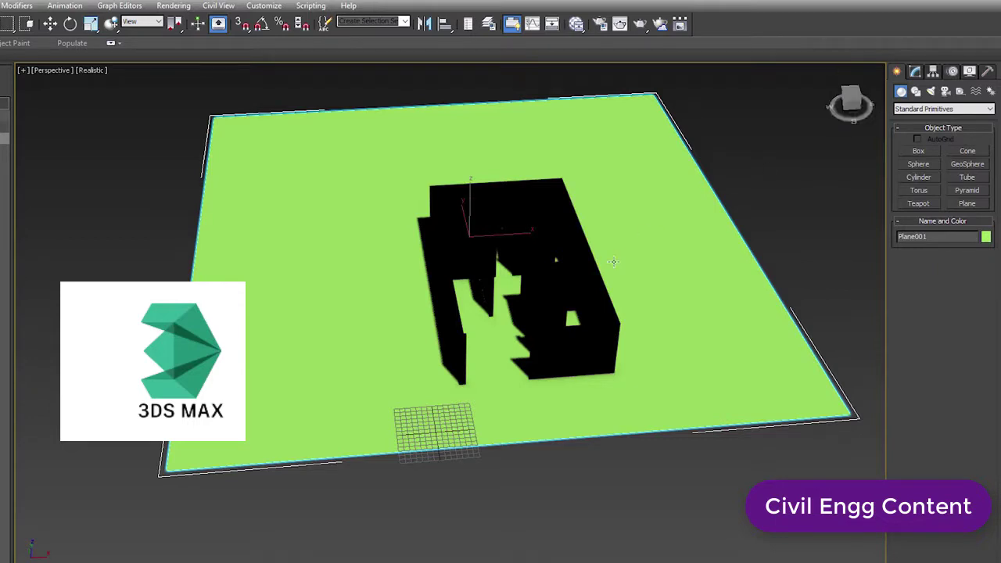
{"action": "scroll", "coordinate": [521, 294], "scroll_direction": "up", "scroll_amount": 5}
{"action": "scroll", "coordinate": [587, 315], "scroll_direction": "up", "scroll_amount": 2}
{"action": "scroll", "coordinate": [558, 412], "scroll_direction": "up", "scroll_amount": 2}
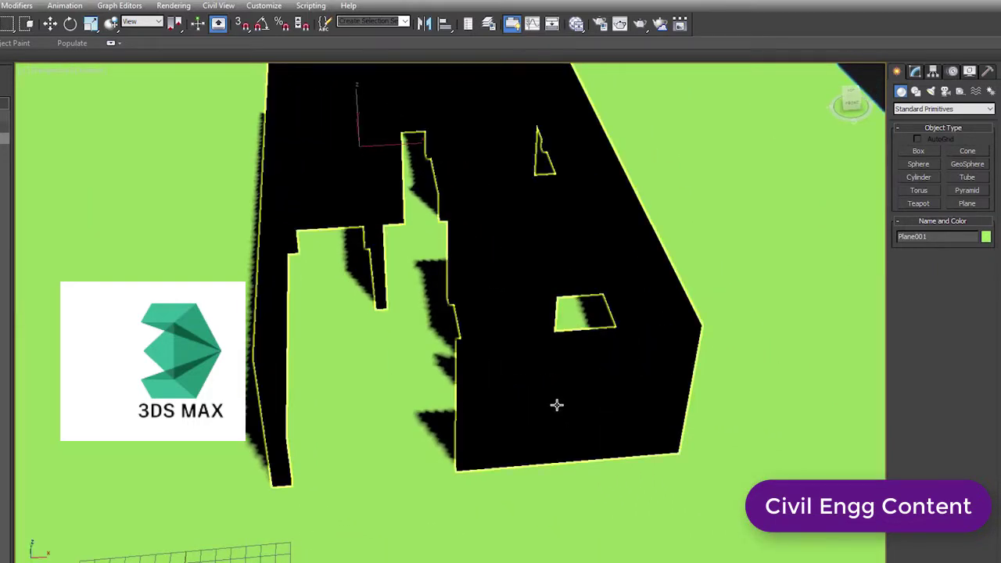
{"action": "left_click", "coordinate": [557, 405]}
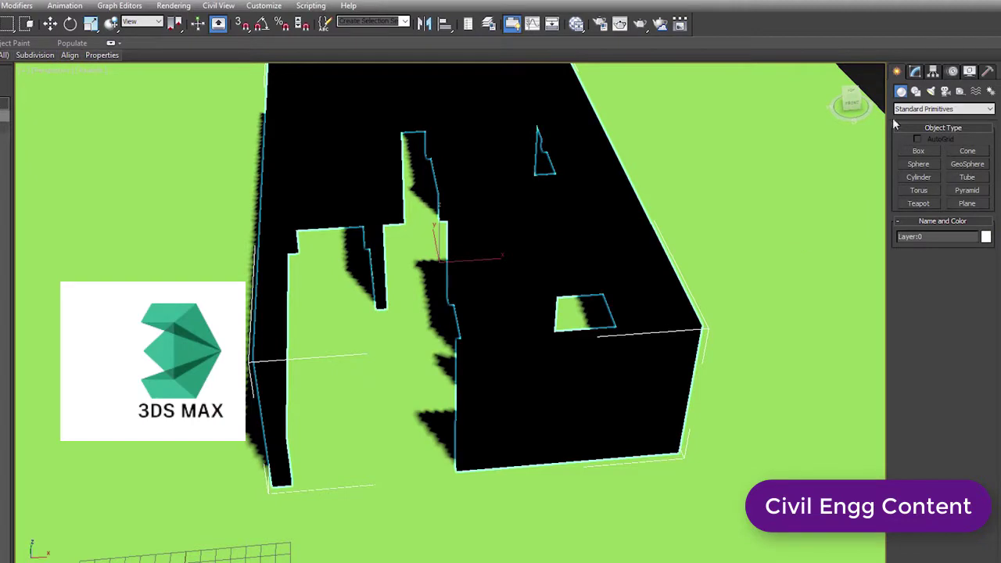
Step: Check the walls from the Front view, return to Perspective, and open the Slate Material Editor
{"action": "left_click", "coordinate": [851, 103]}
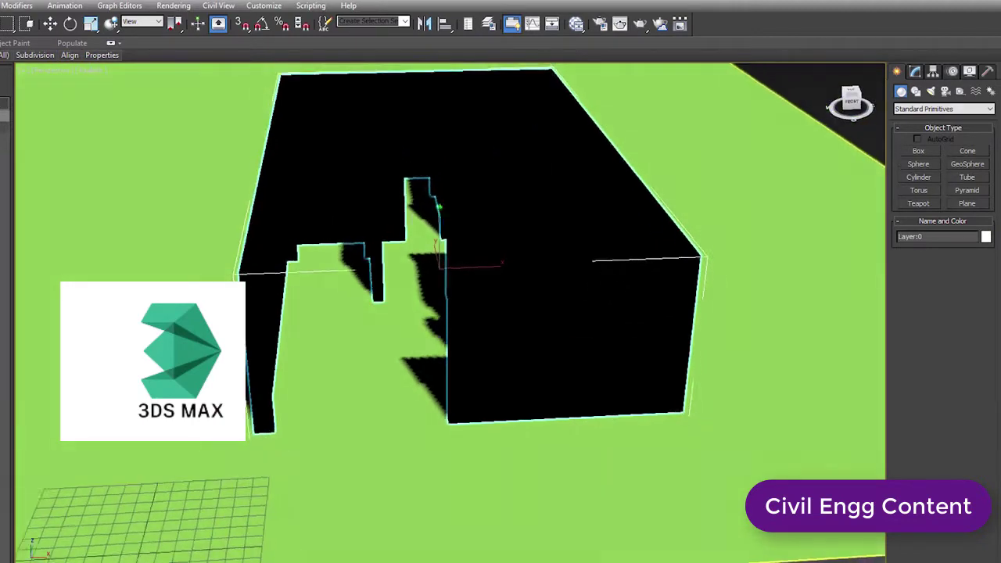
{"action": "key", "text": "shift+z"}
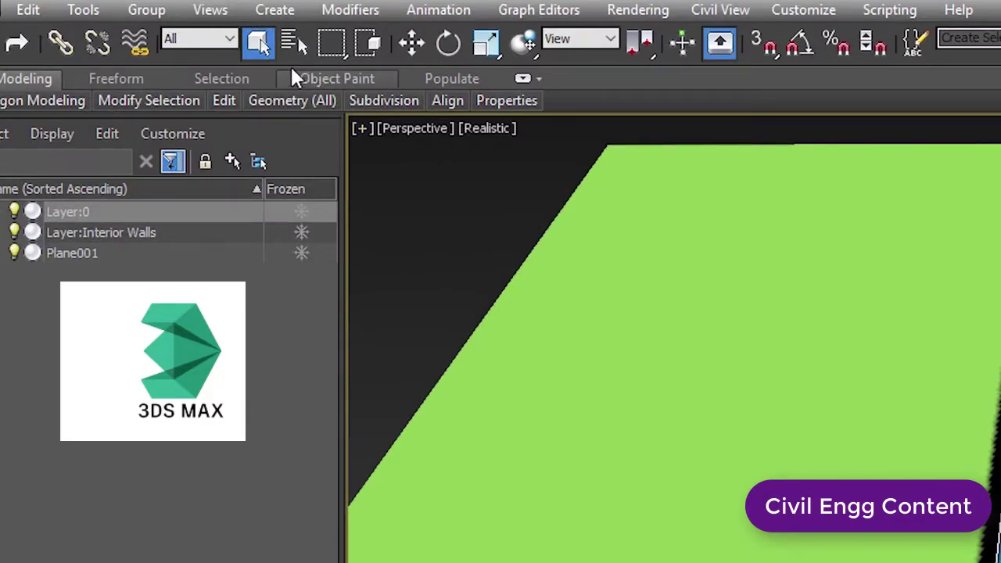
{"action": "left_click", "coordinate": [258, 46]}
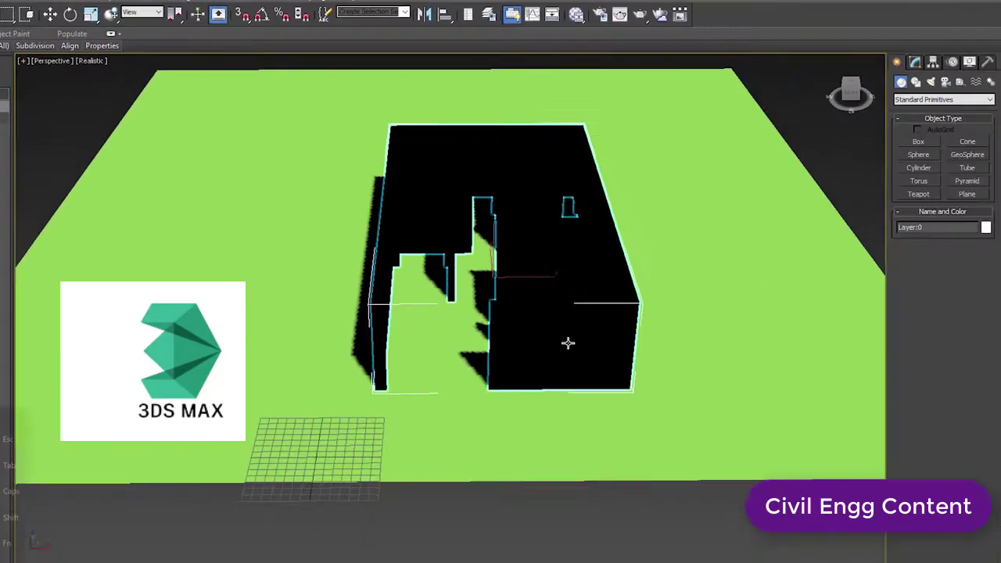
{"action": "key", "text": "m"}
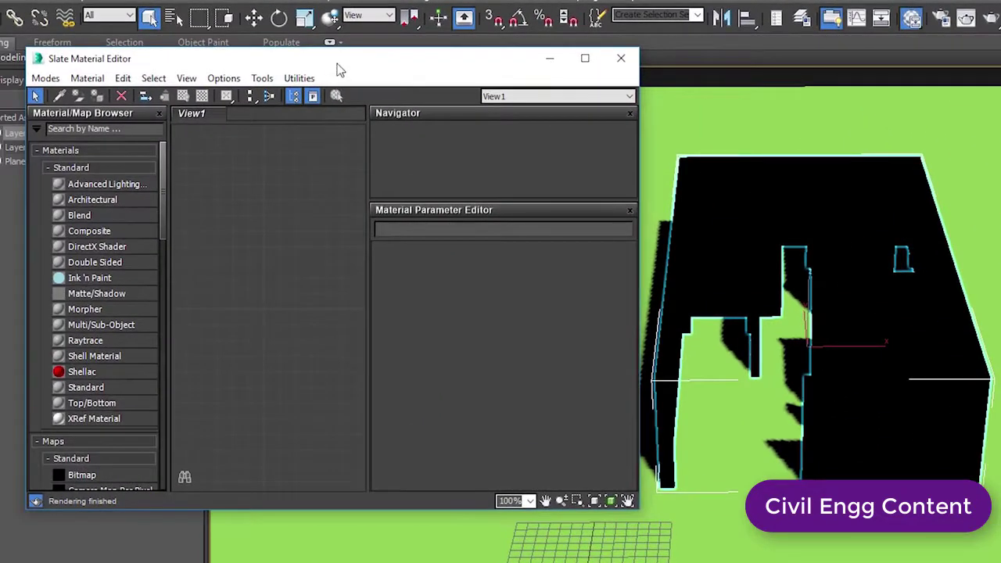
Step: Move the Slate Material Editor up and right, then scroll the browser to Maps > Standard > Bitmap
{"action": "left_click_drag", "start_coordinate": [338, 65], "coordinate": [529, 30]}
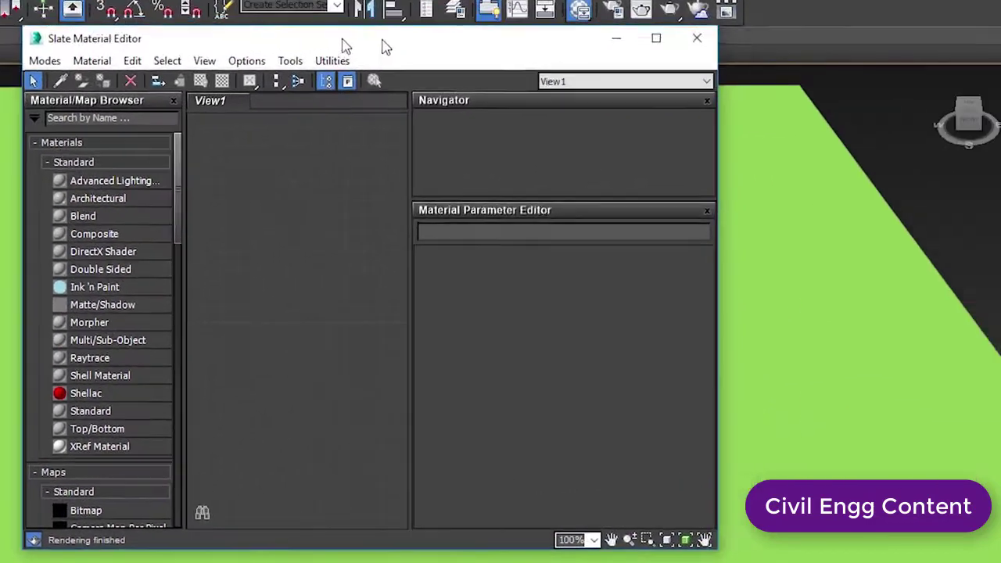
{"action": "left_click_drag", "start_coordinate": [383, 47], "coordinate": [463, 41]}
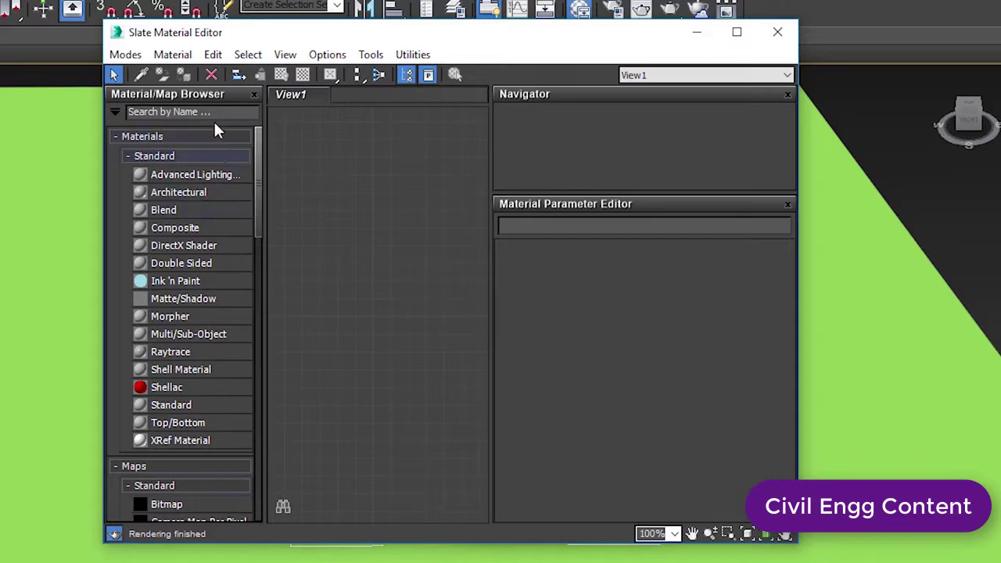
{"action": "scroll", "coordinate": [218, 132], "scroll_direction": "down", "scroll_amount": 4}
{"action": "scroll", "coordinate": [218, 137], "scroll_direction": "down", "scroll_amount": 2}
{"action": "scroll", "coordinate": [234, 228], "scroll_direction": "down", "scroll_amount": 5}
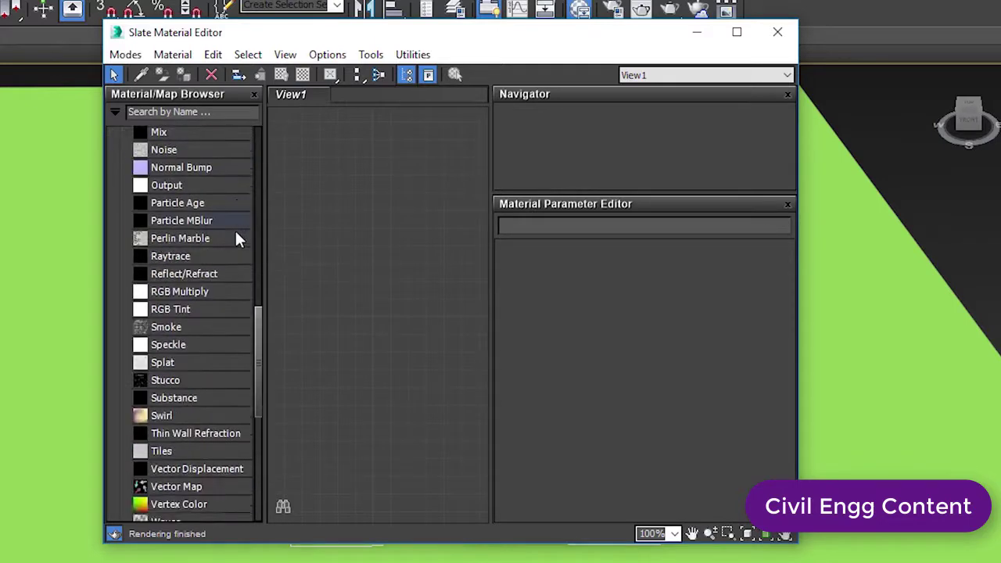
{"action": "scroll", "coordinate": [235, 229], "scroll_direction": "down", "scroll_amount": 5}
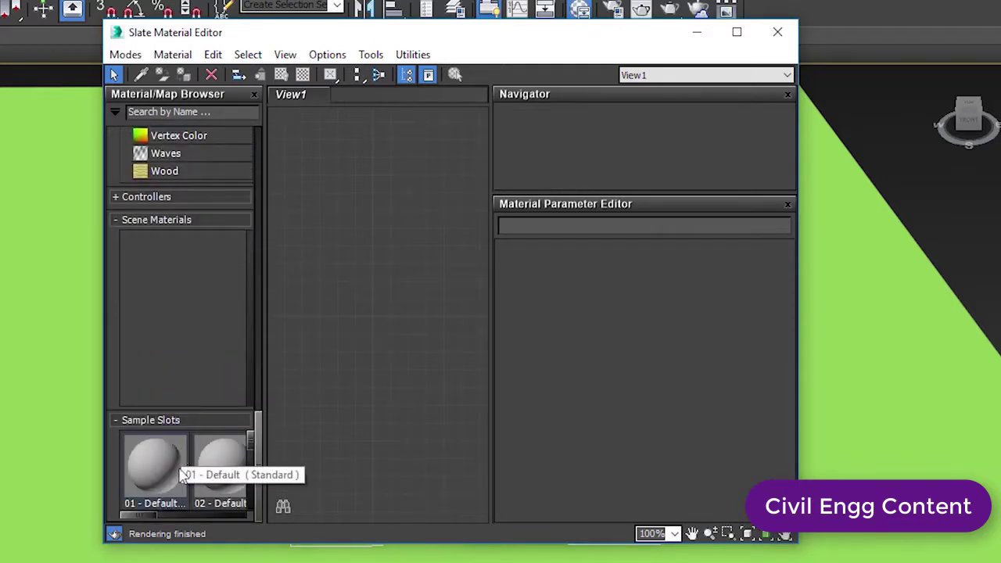
{"action": "scroll", "coordinate": [195, 392], "scroll_direction": "up", "scroll_amount": 5}
{"action": "scroll", "coordinate": [197, 389], "scroll_direction": "up", "scroll_amount": 5}
{"action": "scroll", "coordinate": [197, 391], "scroll_direction": "up", "scroll_amount": 5}
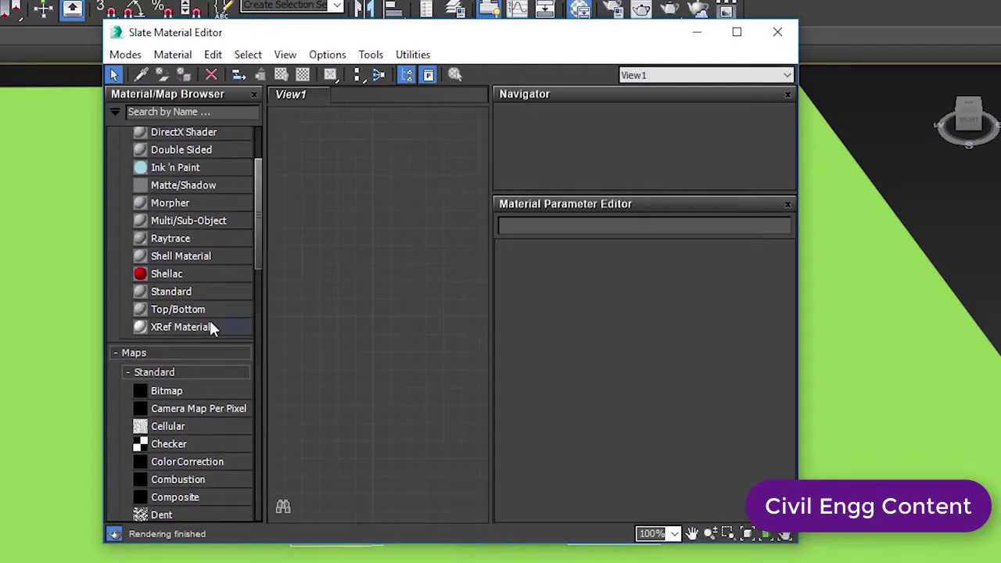
Step: Create a Bitmap node, Map #1, using the BLOCK10 brick image
{"action": "double_click", "coordinate": [166, 392]}
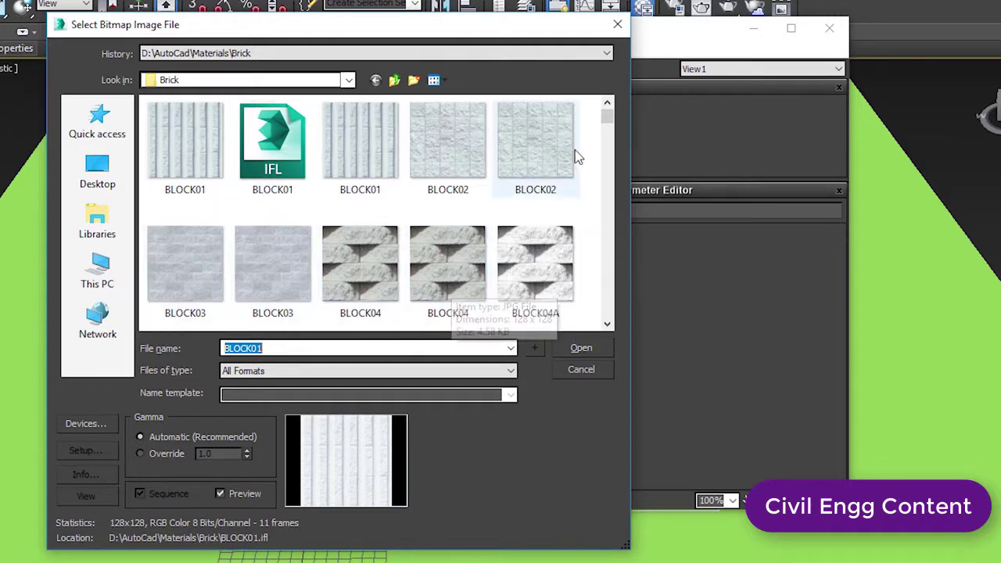
{"action": "scroll", "coordinate": [576, 156], "scroll_direction": "down", "scroll_amount": 1}
{"action": "scroll", "coordinate": [576, 156], "scroll_direction": "down", "scroll_amount": 2}
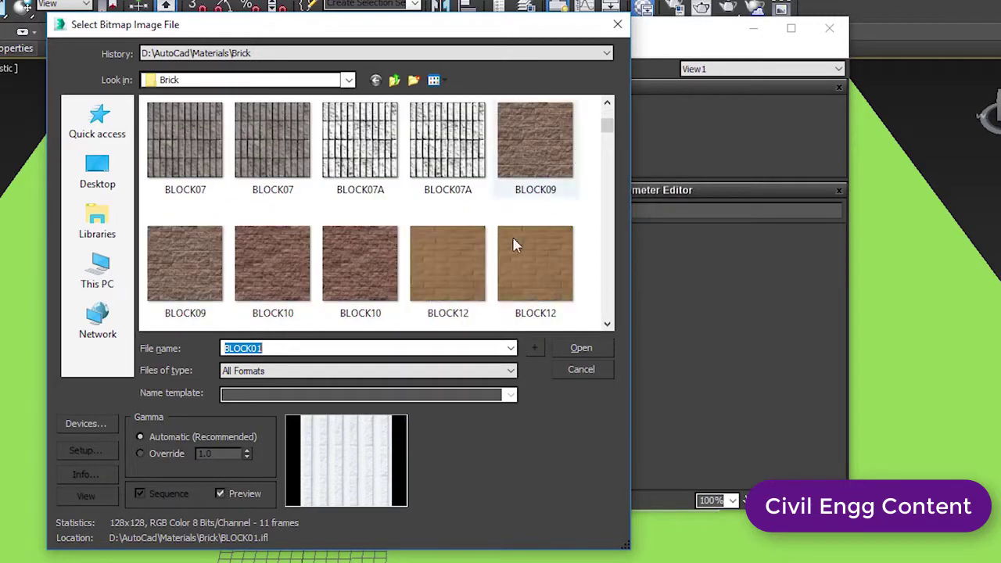
{"action": "left_click", "coordinate": [357, 265]}
{"action": "left_click", "coordinate": [582, 351]}
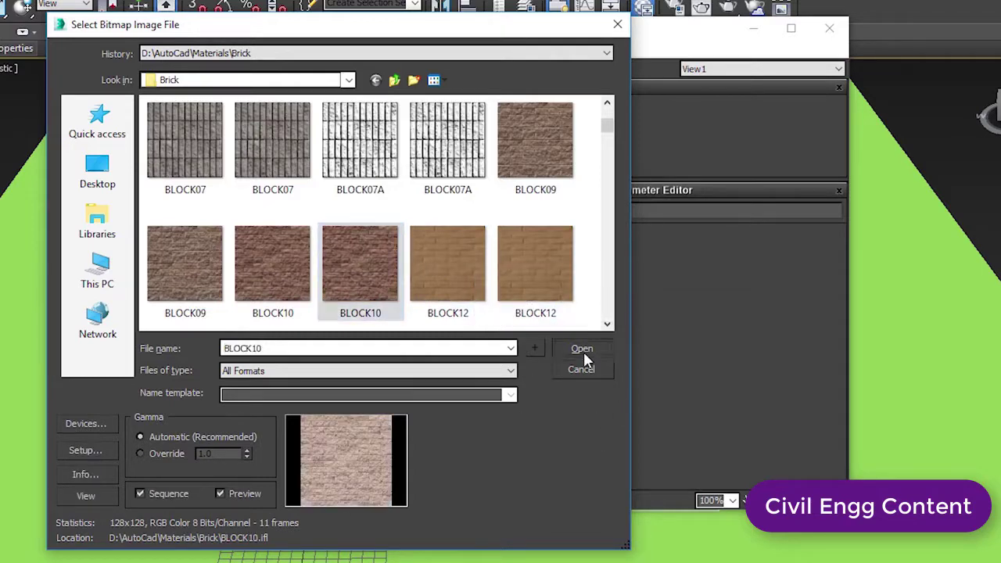
{"action": "left_click", "coordinate": [388, 350]}
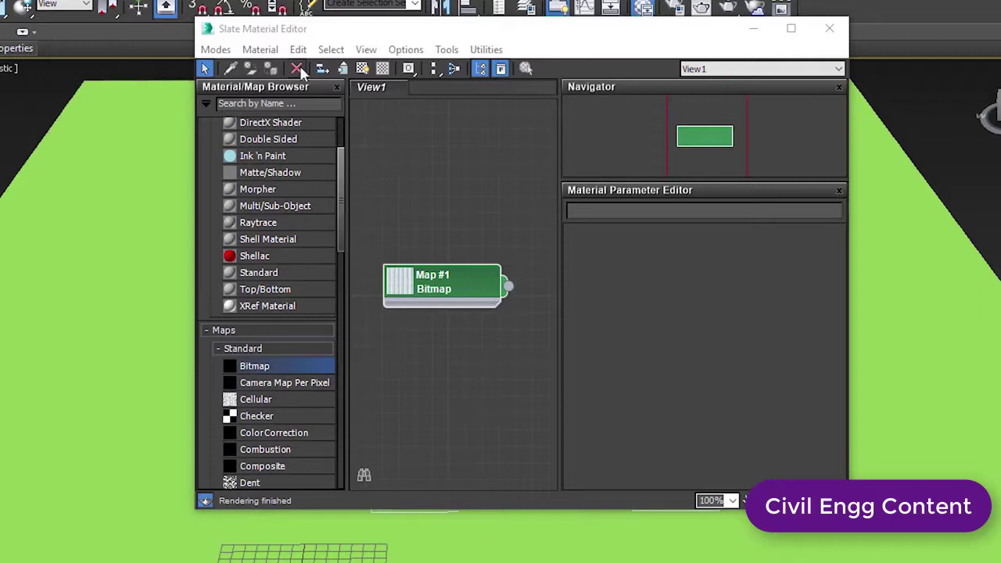
Step: Move the material editor aside to reveal the building
{"action": "left_click", "coordinate": [270, 70]}
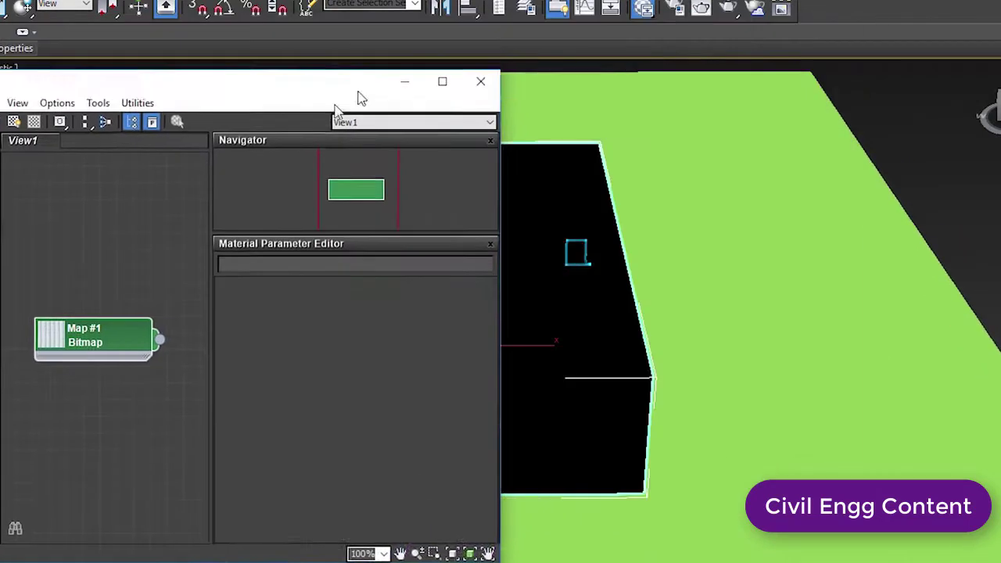
{"action": "left_click_drag", "start_coordinate": [721, 45], "coordinate": [288, 121]}
{"action": "scroll", "coordinate": [657, 364], "scroll_direction": "up", "scroll_amount": 3}
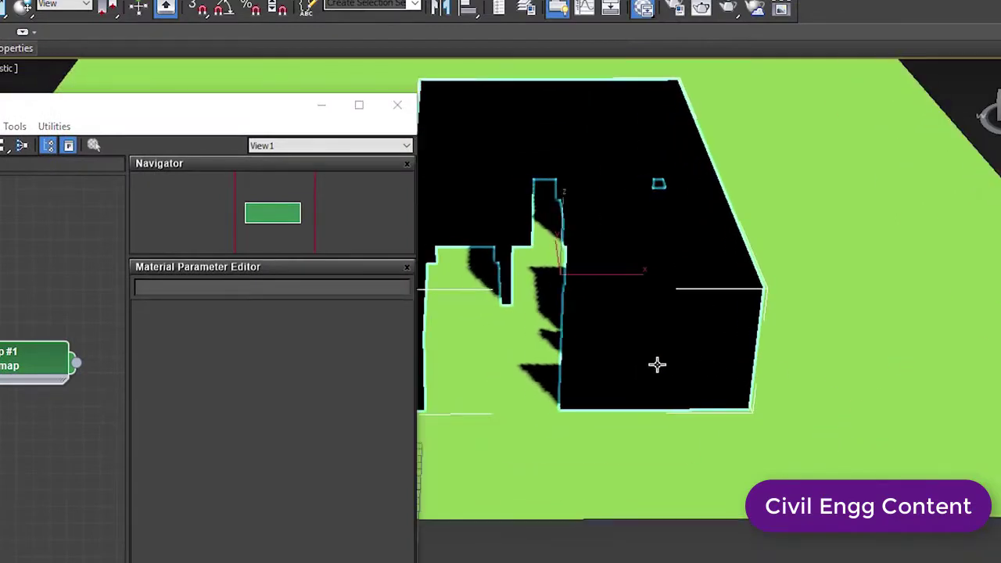
{"action": "scroll", "coordinate": [657, 364], "scroll_direction": "down", "scroll_amount": 4}
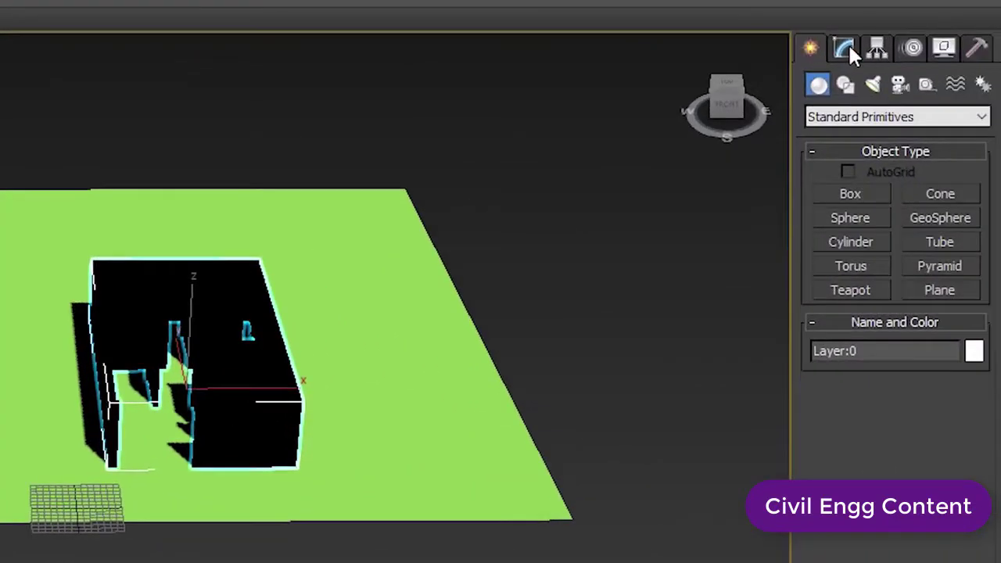
Step: In Polygon sub-object mode, select every polygon of the walls with Ctrl+A
{"action": "left_click", "coordinate": [849, 47]}
{"action": "left_click", "coordinate": [919, 373]}
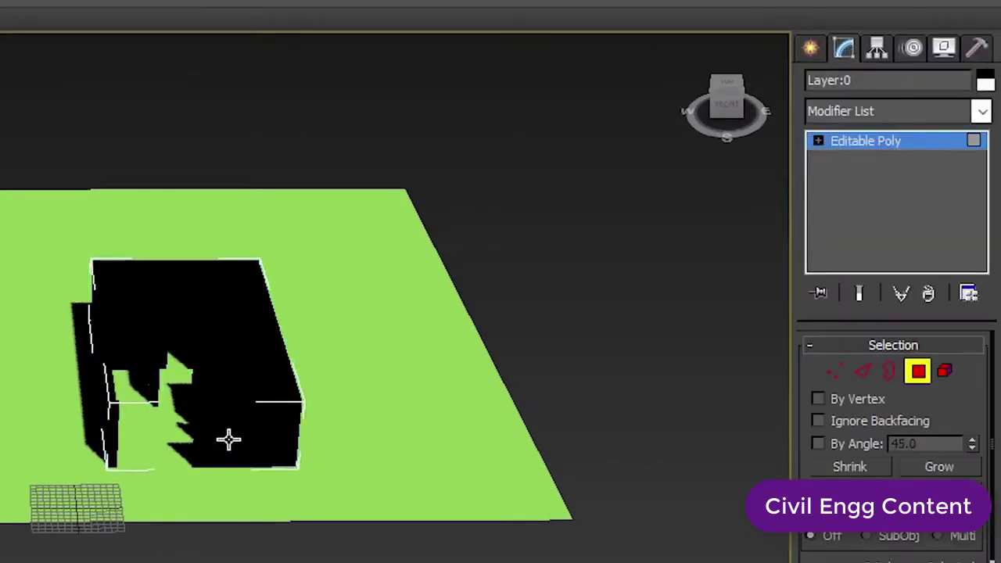
{"action": "left_click", "coordinate": [228, 439]}
{"action": "key", "text": "ctrl+a"}
{"action": "middle_click_drag", "start_coordinate": [262, 447], "coordinate": [313, 480]}
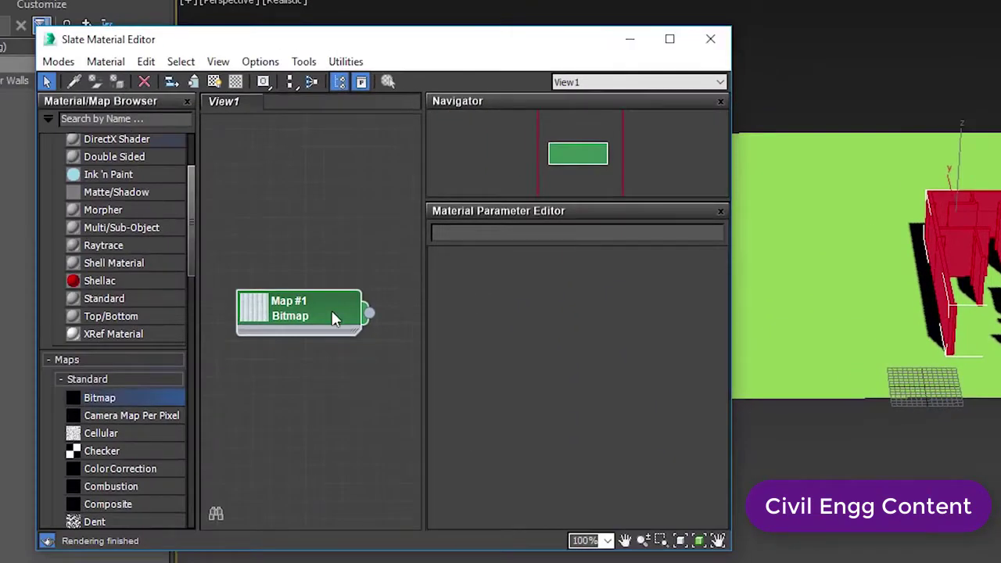
Step: Add the 01 - Default sample material to View1 and open its parameters
{"action": "scroll", "coordinate": [148, 313], "scroll_direction": "down", "scroll_amount": 10}
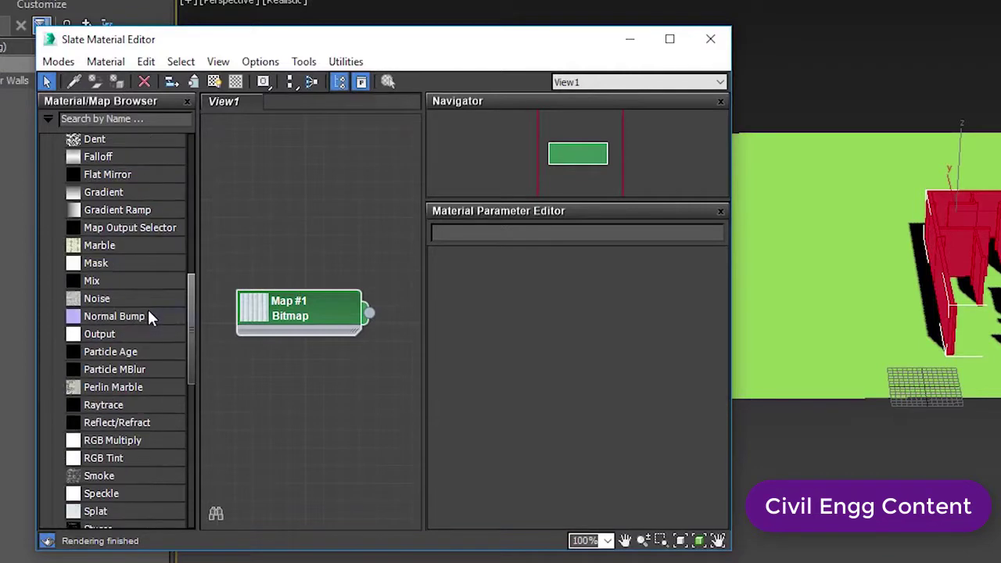
{"action": "scroll", "coordinate": [144, 310], "scroll_direction": "down", "scroll_amount": 10}
{"action": "scroll", "coordinate": [101, 446], "scroll_direction": "down", "scroll_amount": 2}
{"action": "scroll", "coordinate": [100, 469], "scroll_direction": "down", "scroll_amount": 2}
{"action": "scroll", "coordinate": [97, 480], "scroll_direction": "down", "scroll_amount": 2}
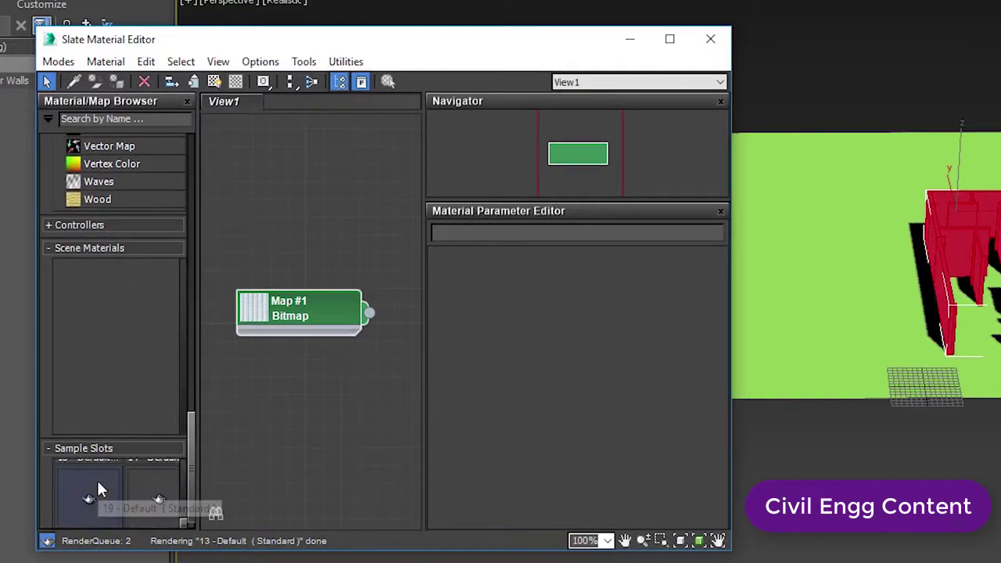
{"action": "double_click", "coordinate": [92, 484]}
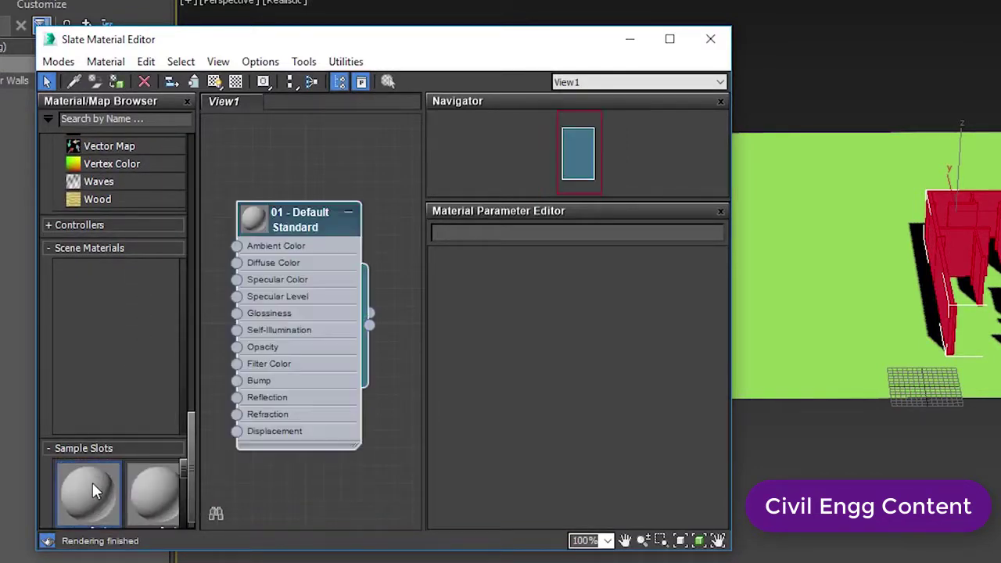
{"action": "double_click", "coordinate": [280, 266]}
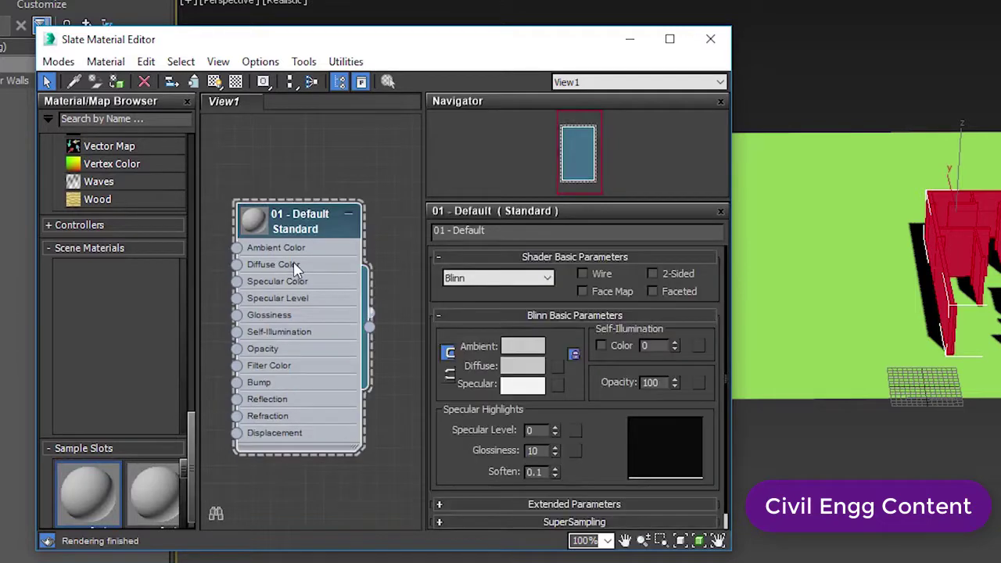
Step: Set its Diffuse map to the BLOCK09 bitmap, assign it to the walls, and show it in the viewport
{"action": "left_click", "coordinate": [556, 367]}
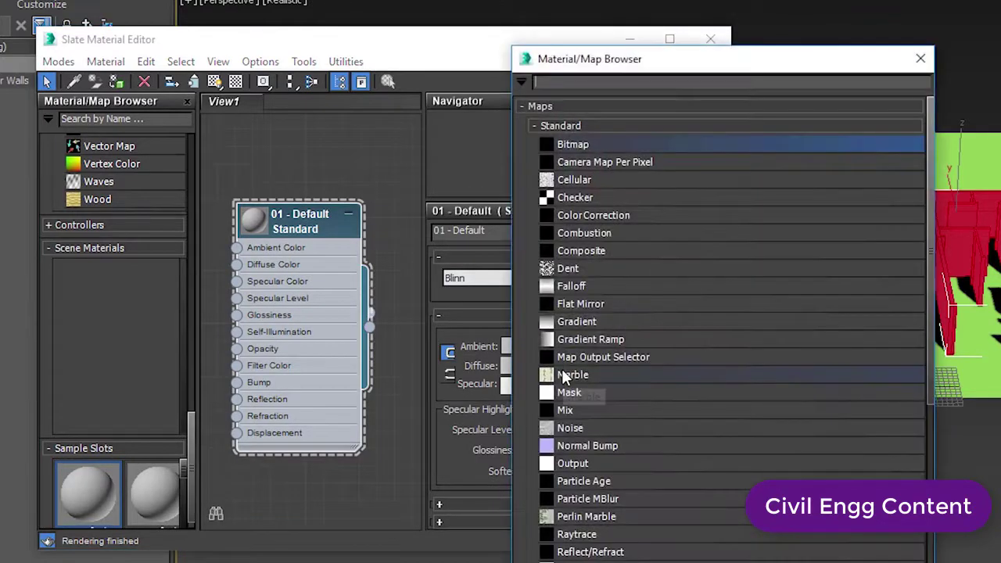
{"action": "double_click", "coordinate": [575, 144]}
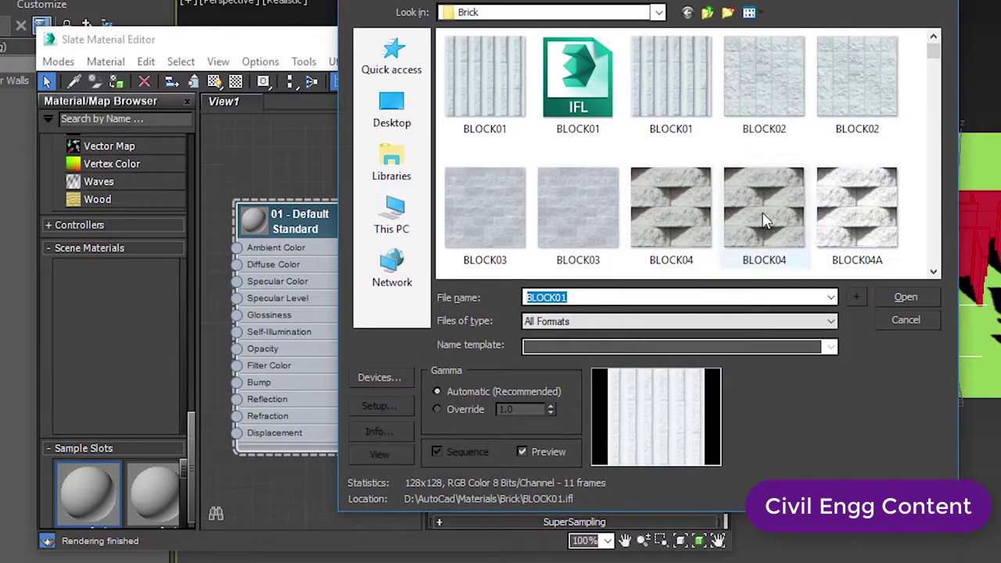
{"action": "scroll", "coordinate": [759, 213], "scroll_direction": "down", "scroll_amount": 3}
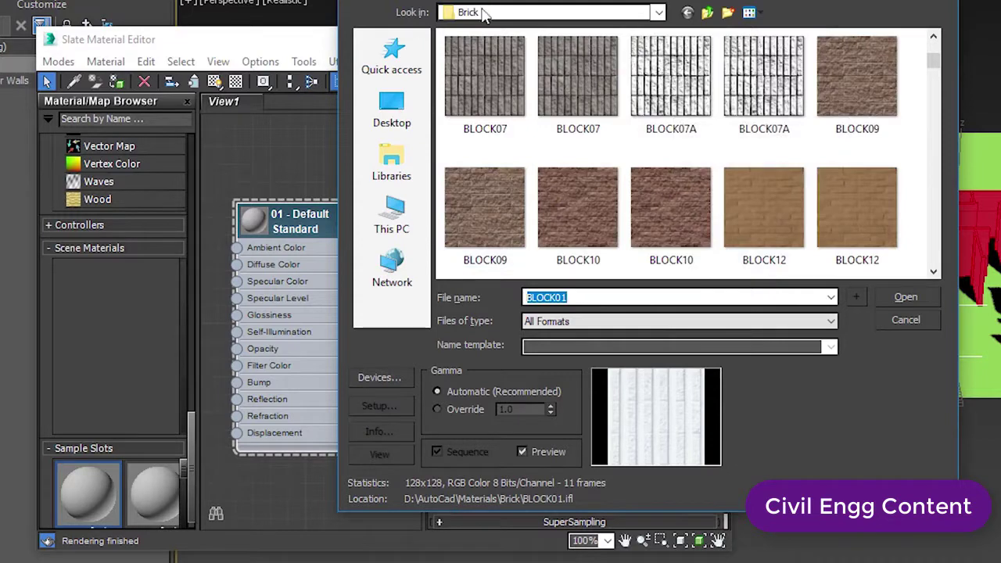
{"action": "left_click", "coordinate": [866, 107]}
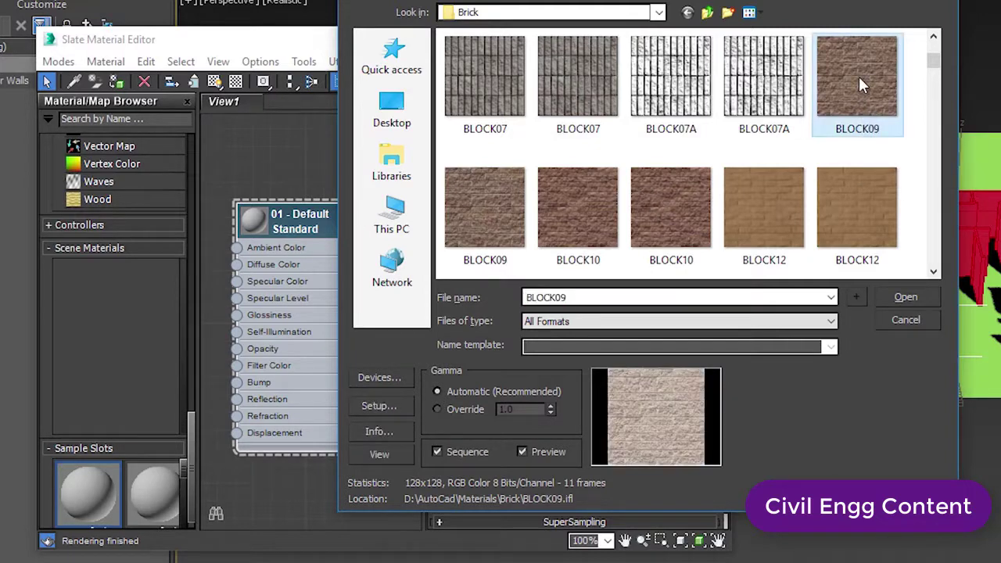
{"action": "left_click", "coordinate": [903, 294]}
{"action": "left_click", "coordinate": [712, 301]}
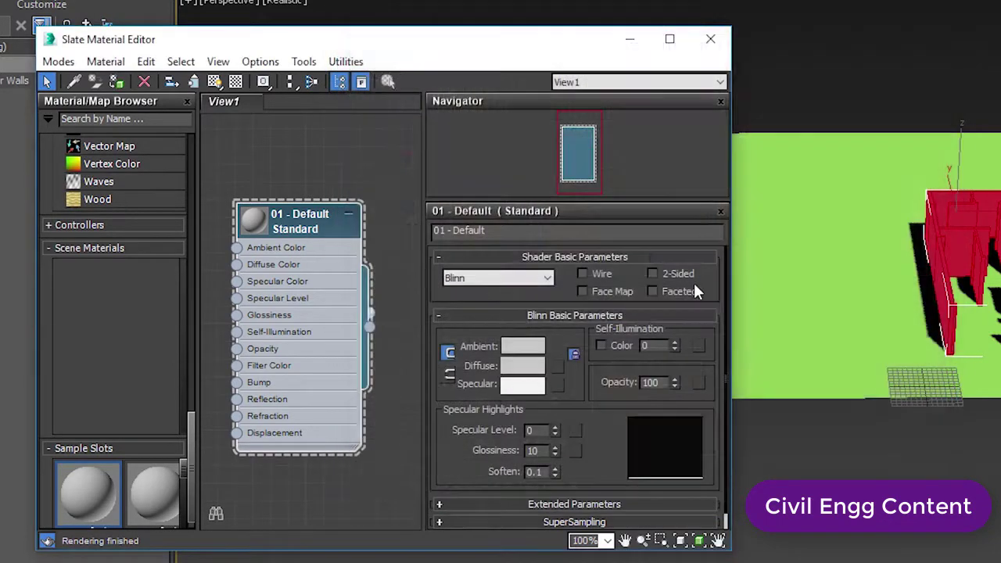
{"action": "left_click", "coordinate": [117, 83]}
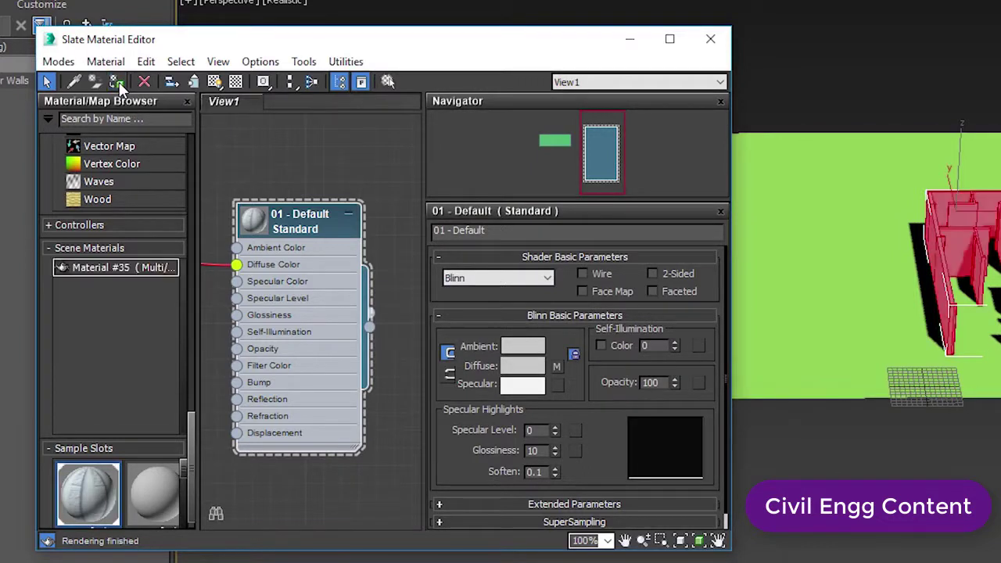
{"action": "left_click", "coordinate": [219, 85]}
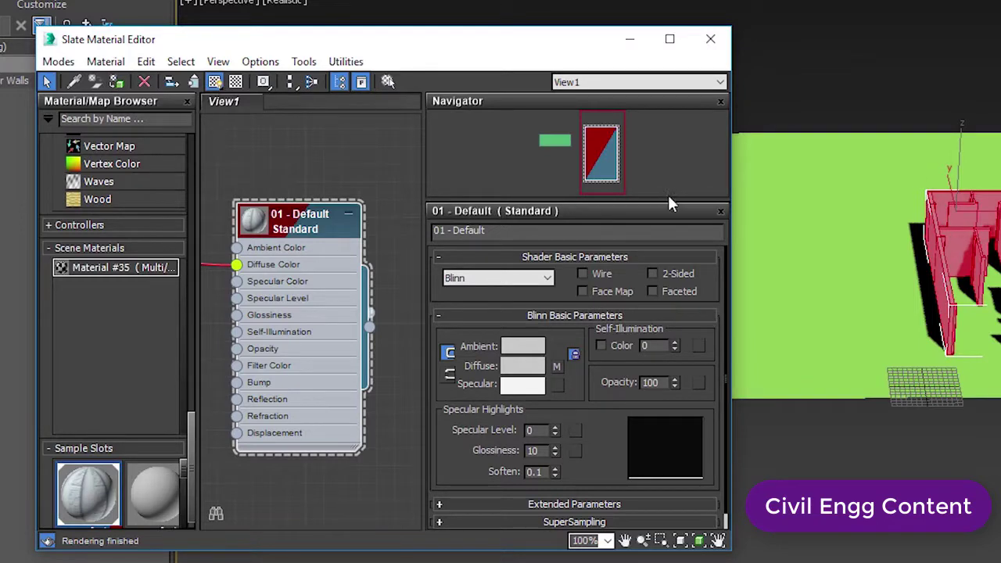
Step: Close the Slate Material Editor and orbit to a low frontal view of the building
{"action": "left_click", "coordinate": [710, 38]}
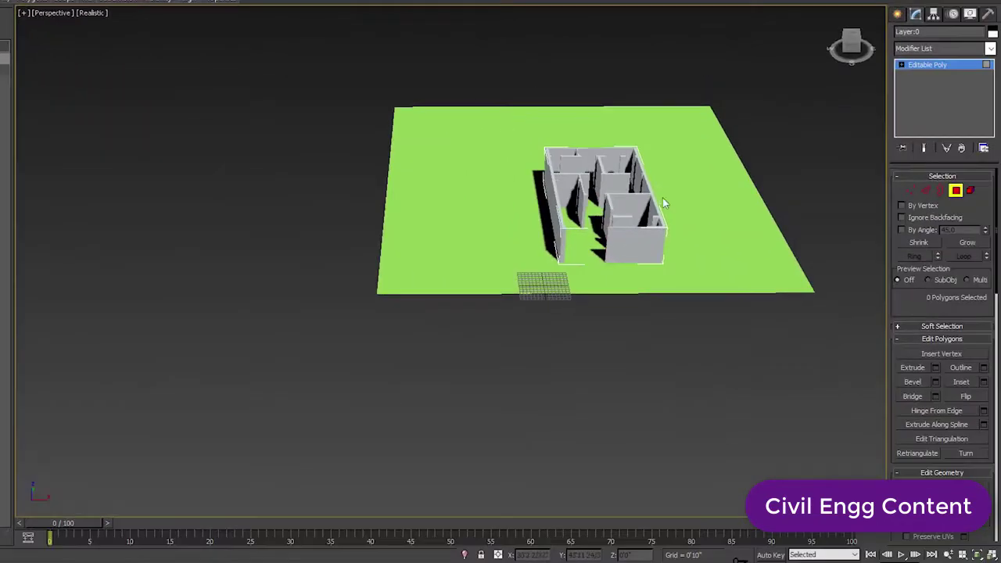
{"action": "middle_click_drag", "start_coordinate": [662, 198], "coordinate": [514, 267], "text": "alt"}
{"action": "scroll", "coordinate": [514, 268], "scroll_direction": "up", "scroll_amount": 5}
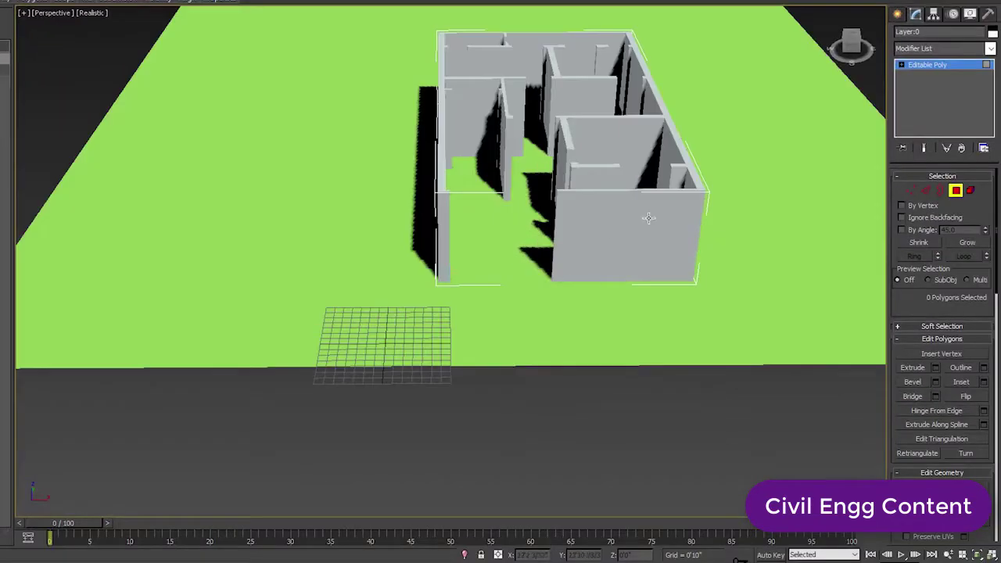
{"action": "middle_click_drag", "start_coordinate": [648, 218], "coordinate": [636, 234]}
{"action": "left_click_drag", "start_coordinate": [850, 45], "coordinate": [853, 49]}
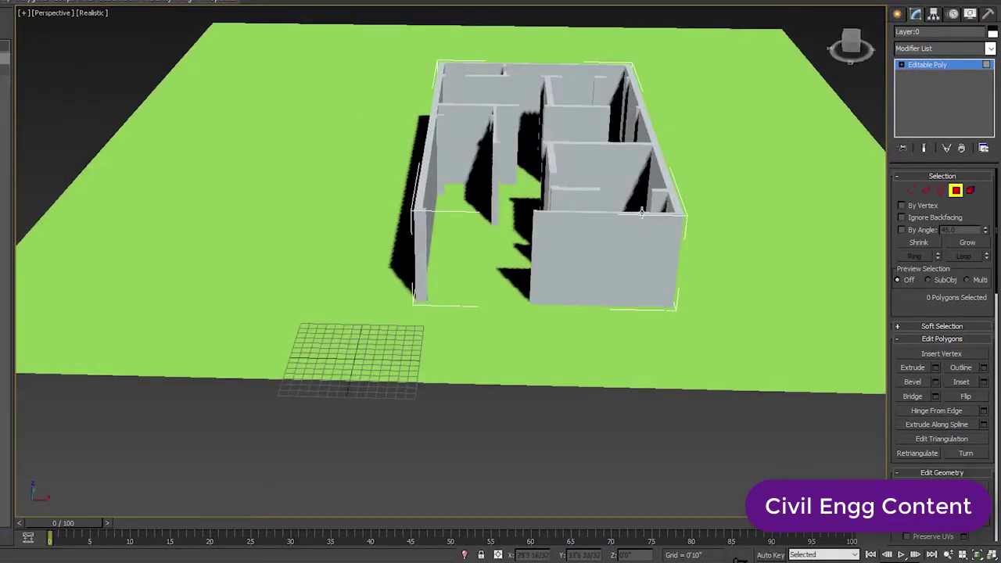
{"action": "scroll", "coordinate": [617, 244], "scroll_direction": "up", "scroll_amount": 5}
{"action": "scroll", "coordinate": [618, 245], "scroll_direction": "down", "scroll_amount": 2}
{"action": "scroll", "coordinate": [617, 244], "scroll_direction": "down", "scroll_amount": 4}
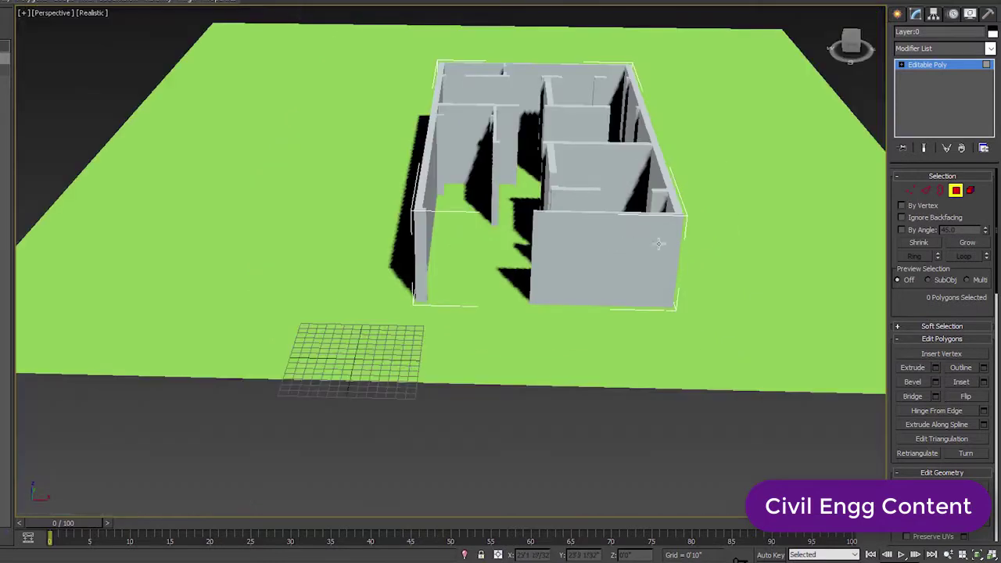
{"action": "middle_click_drag", "start_coordinate": [661, 239], "coordinate": [639, 245], "text": "alt"}
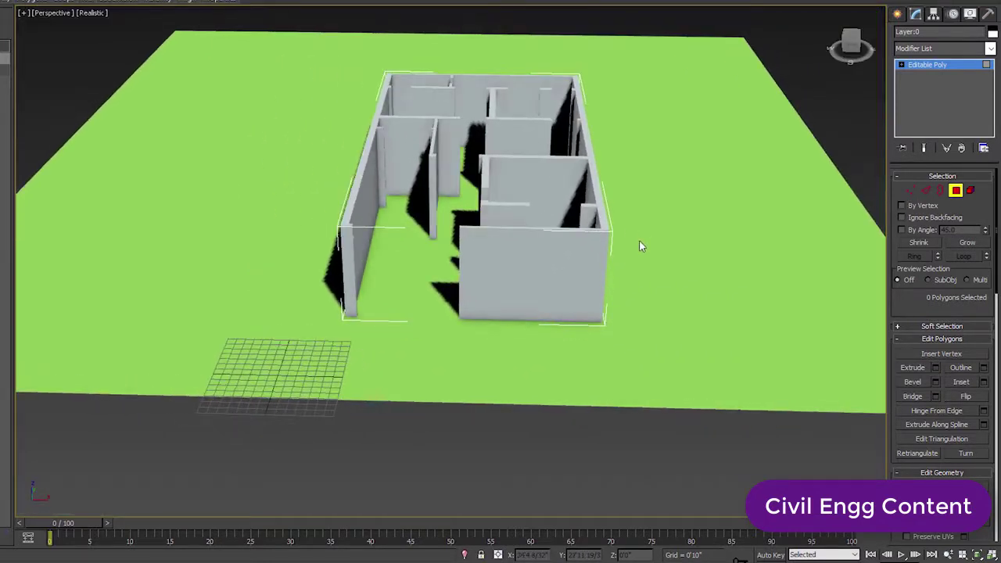
{"action": "middle_click_drag", "start_coordinate": [516, 172], "coordinate": [511, 217], "text": "alt"}
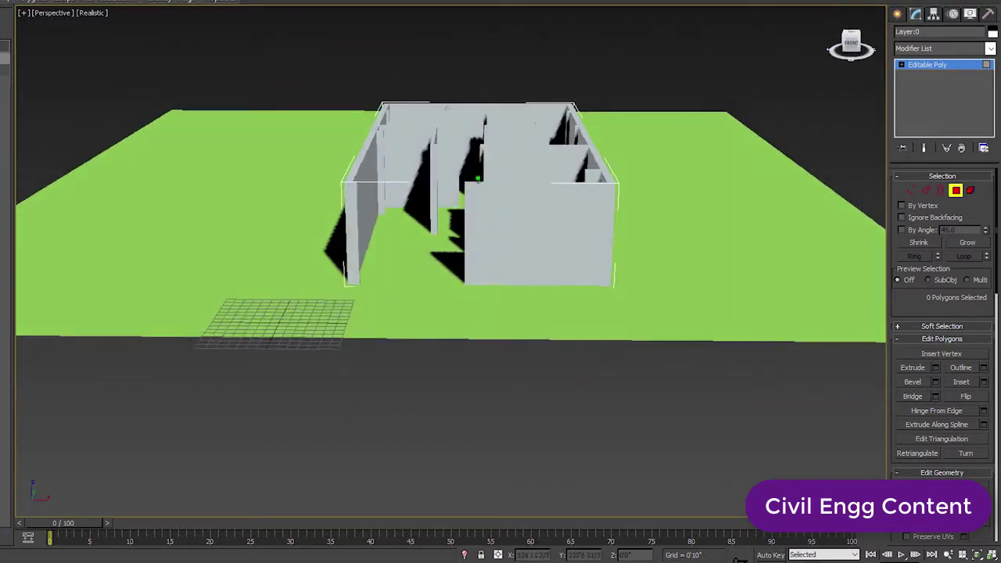
{"action": "scroll", "coordinate": [510, 217], "scroll_direction": "up", "scroll_amount": 2}
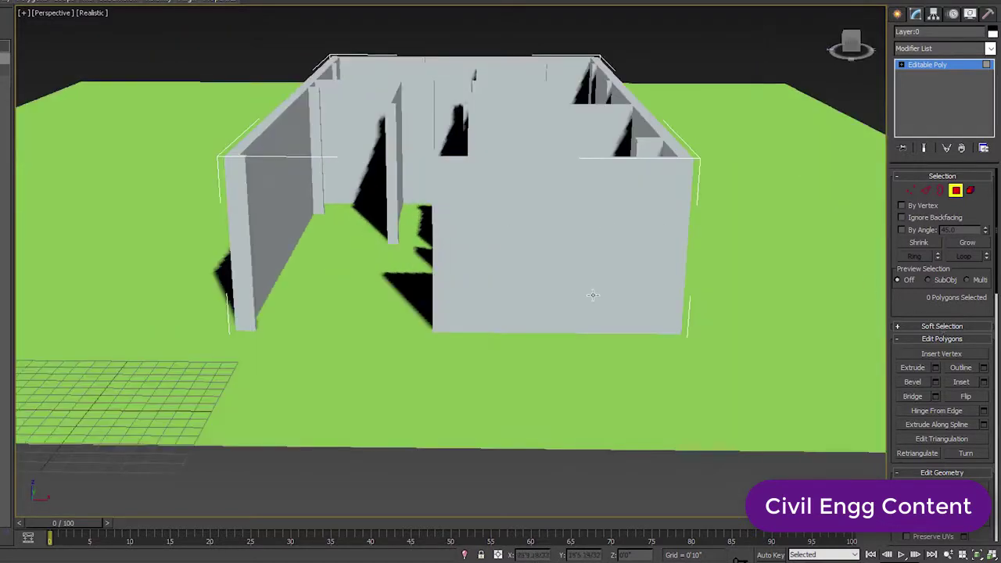
Step: Select the large front wall polygon and scroll down to the Edit Geometry rollout
{"action": "left_click", "coordinate": [531, 227]}
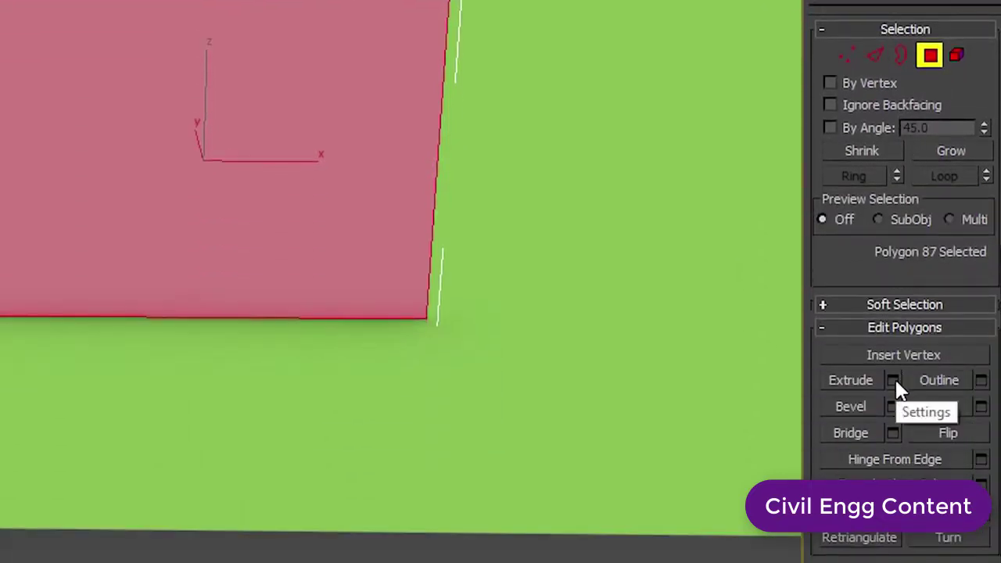
{"action": "scroll", "coordinate": [894, 377], "scroll_direction": "down", "scroll_amount": 3}
{"action": "scroll", "coordinate": [893, 372], "scroll_direction": "down", "scroll_amount": 3}
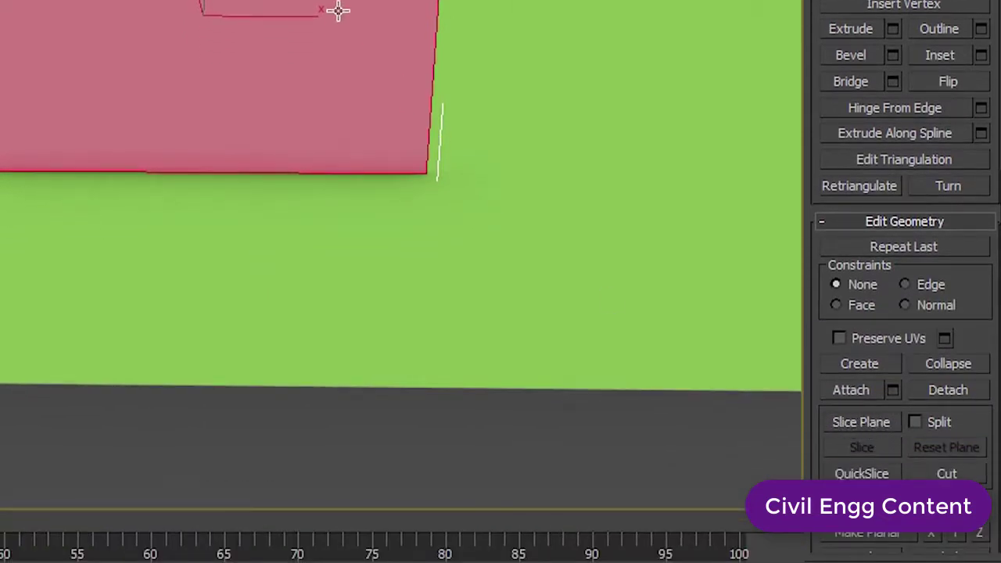
Step: Enable Slice Plane, set Z to 3', and slice the front wall
{"action": "left_click", "coordinate": [854, 427]}
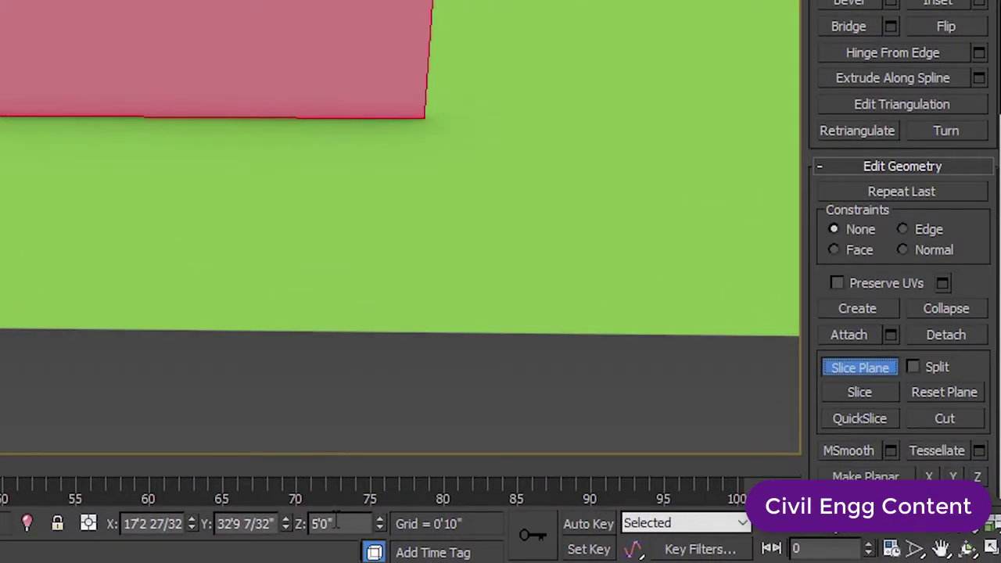
{"action": "double_click", "coordinate": [322, 523]}
{"action": "type", "text": "3"}
{"action": "type", "text": "'"}
{"action": "left_click", "coordinate": [857, 393]}
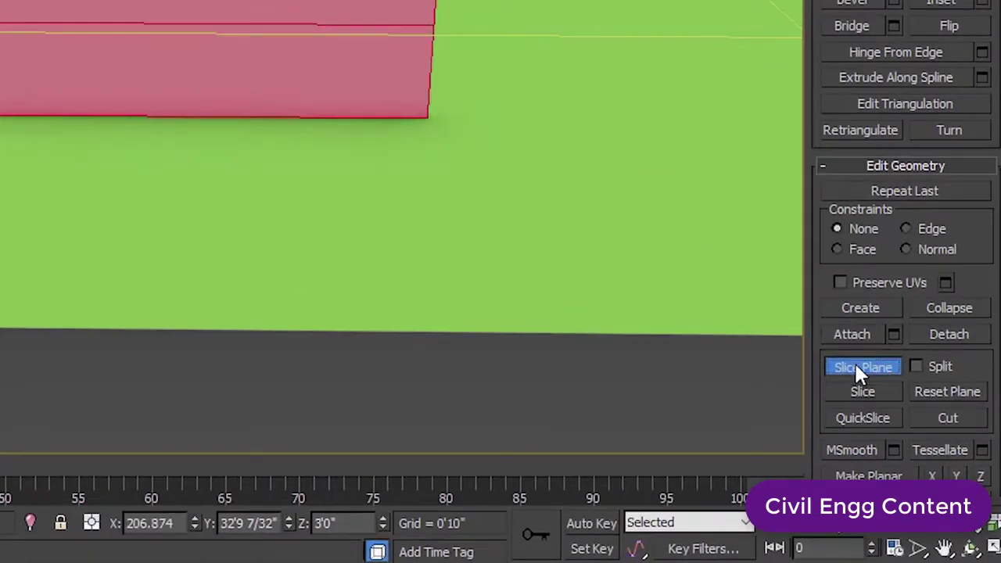
Step: Set the slice plane Z to 9' and slice the front wall again
{"action": "left_click", "coordinate": [859, 369]}
{"action": "left_click", "coordinate": [862, 368]}
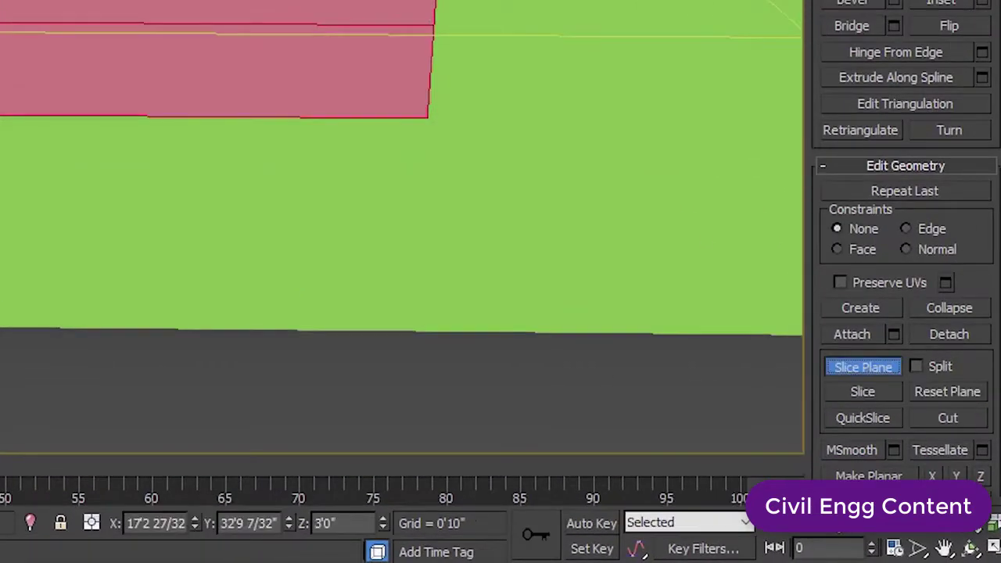
{"action": "double_click", "coordinate": [362, 523]}
{"action": "type", "text": "9"}
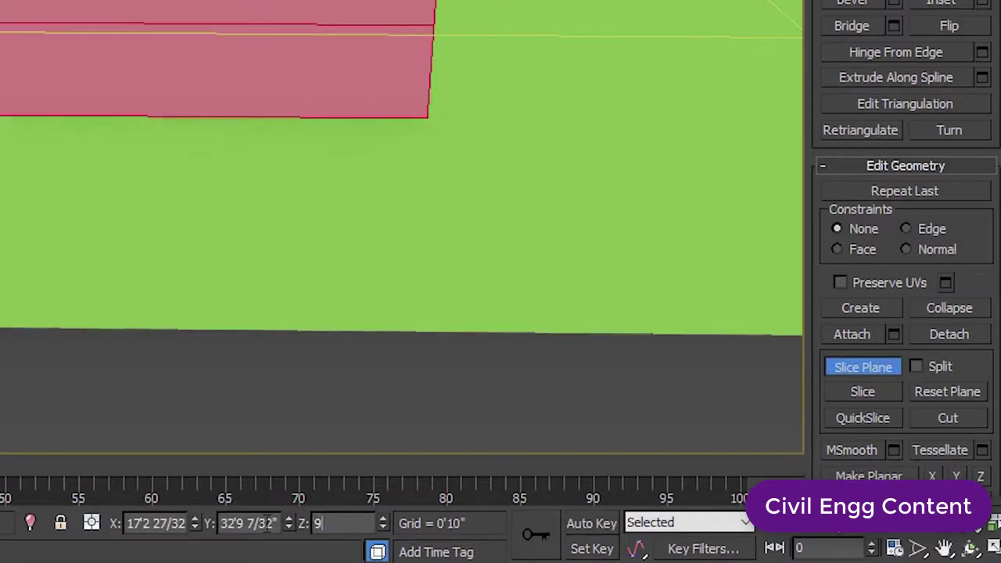
{"action": "type", "text": "'"}
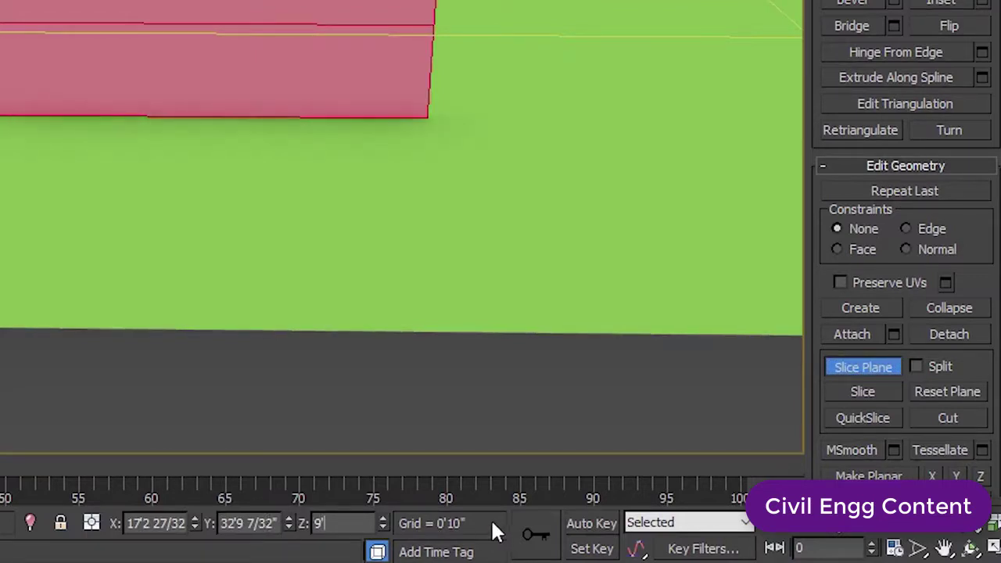
{"action": "left_click", "coordinate": [845, 393]}
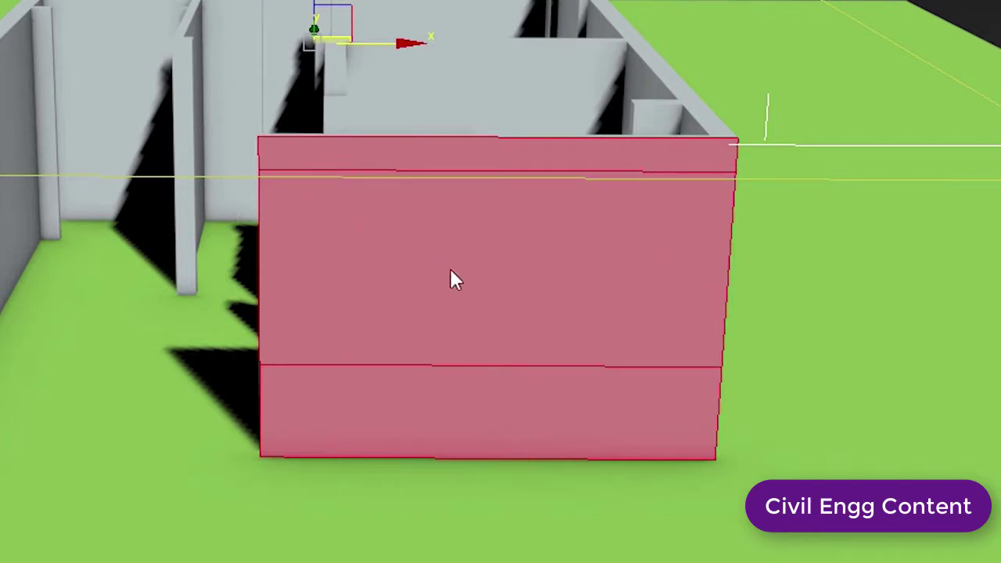
Step: Pan toward the front wall and tilt the slice plane slightly with the Rotate gizmo
{"action": "middle_click_drag", "start_coordinate": [807, 226], "coordinate": [706, 258]}
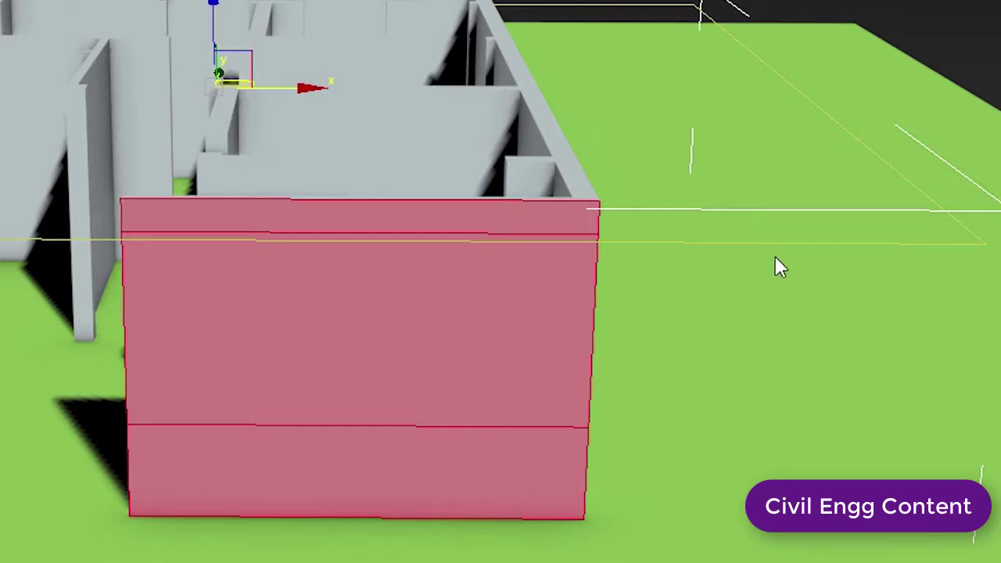
{"action": "key", "text": "e"}
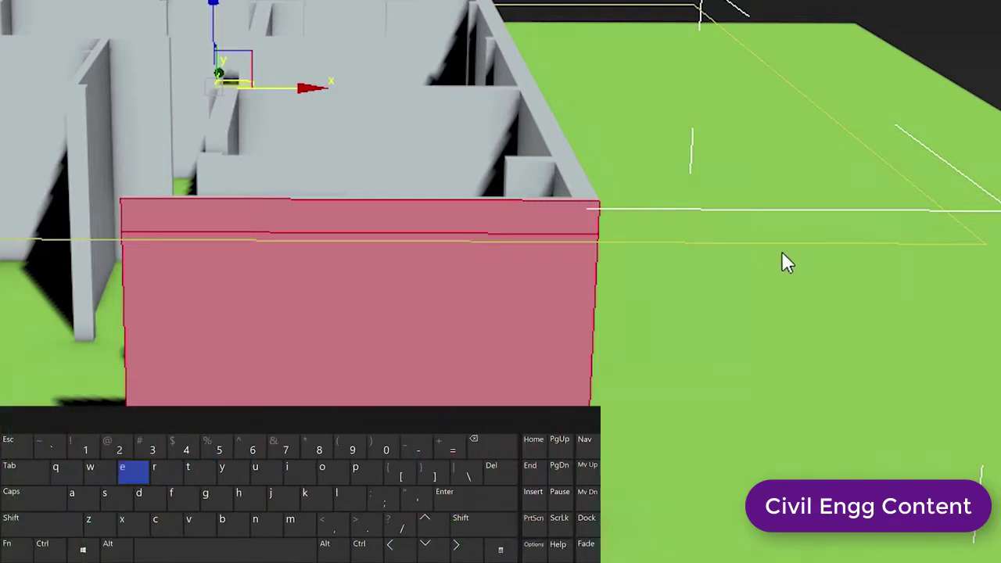
{"action": "key", "text": "e"}
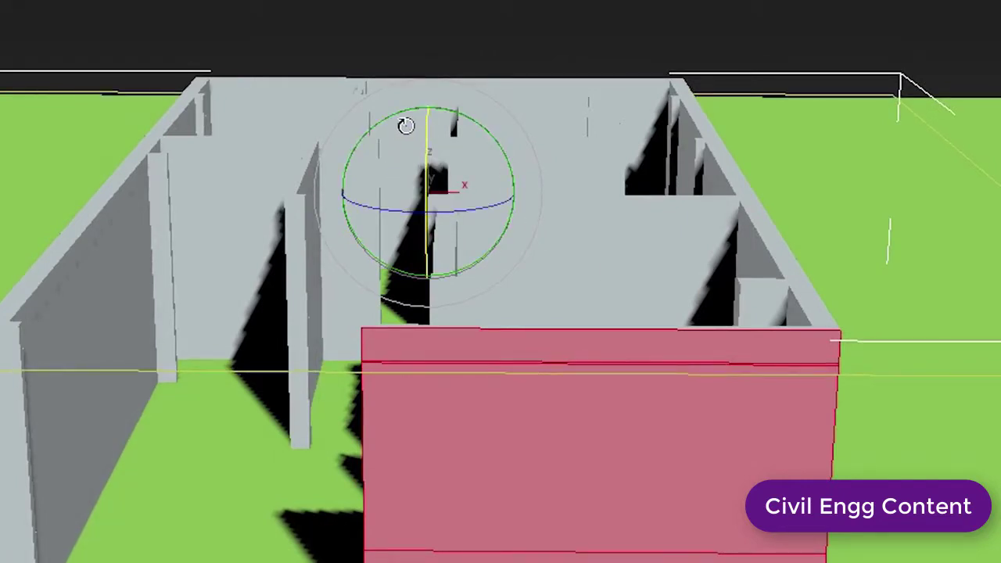
{"action": "left_click_drag", "start_coordinate": [384, 212], "coordinate": [391, 212]}
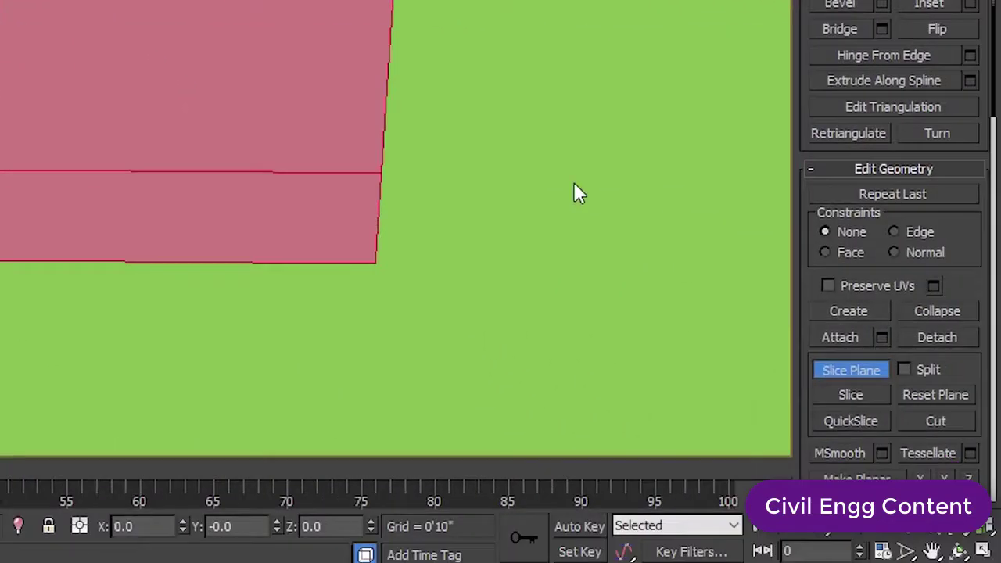
Step: Toggle the slice plane back on and rotate it toward vertical
{"action": "left_click", "coordinate": [837, 373]}
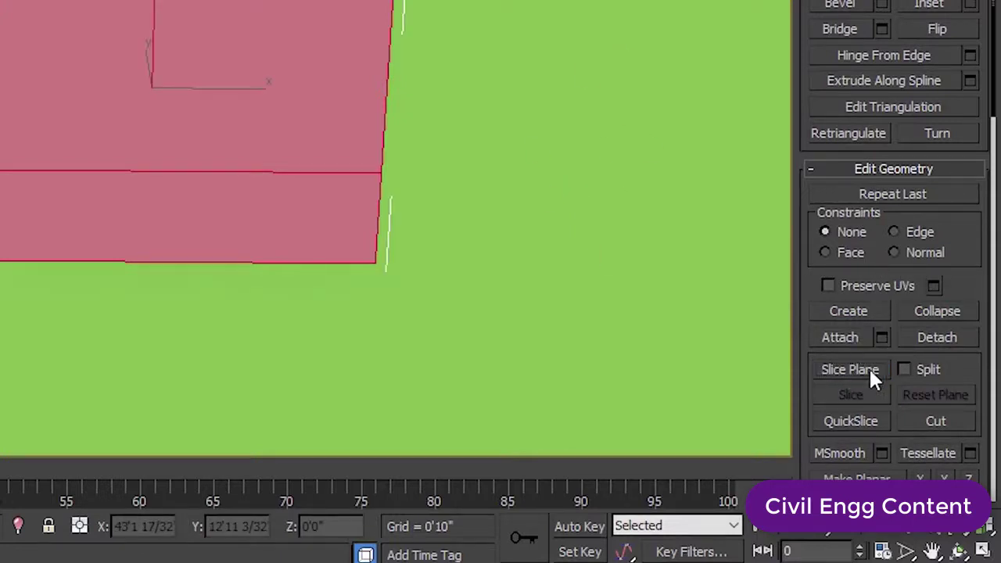
{"action": "left_click", "coordinate": [871, 374]}
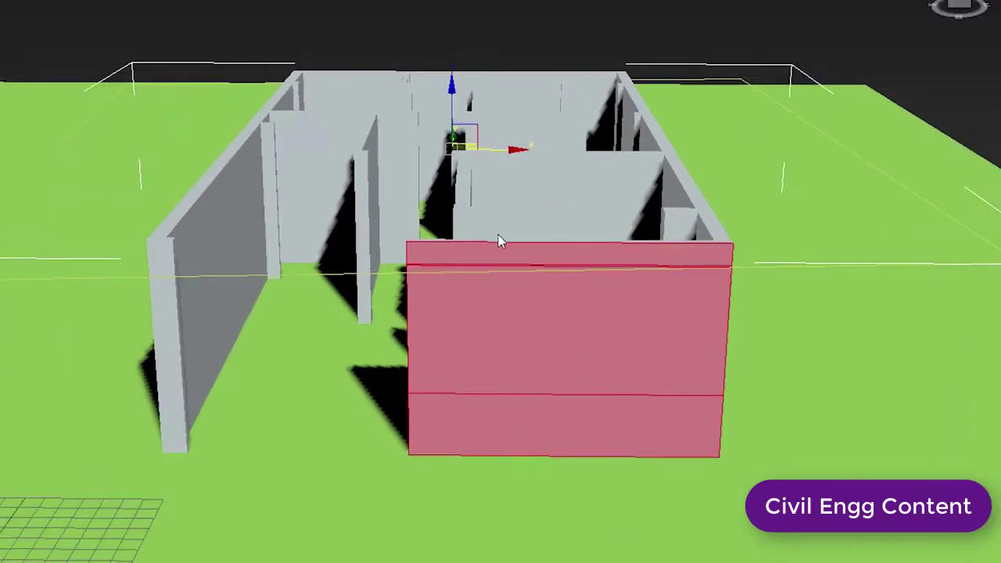
{"action": "key", "text": "e"}
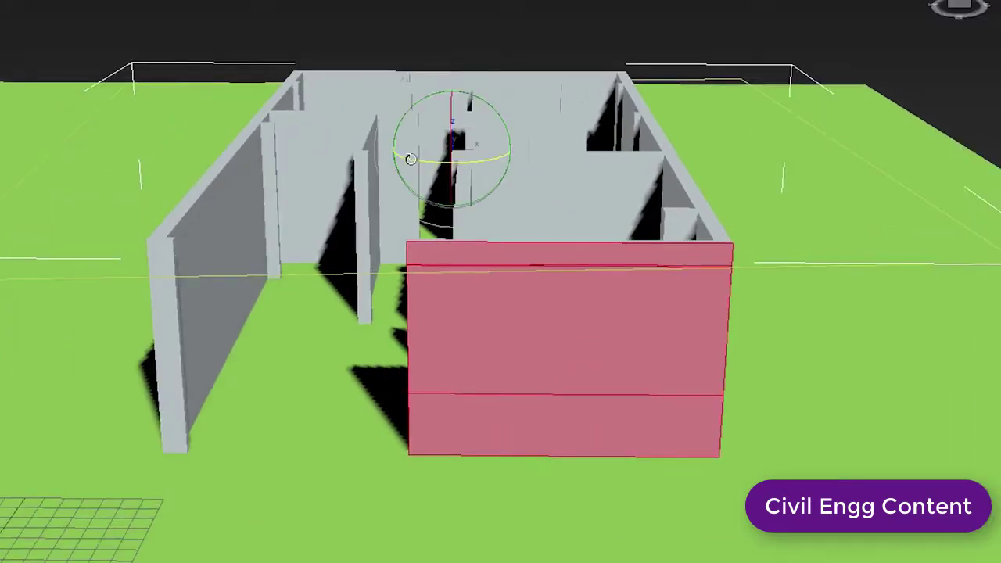
{"action": "mouse_move", "coordinate": [419, 167]}
{"action": "left_mouse_down"}
{"action": "mouse_move", "coordinate": [409, 174]}
{"action": "mouse_move", "coordinate": [458, 205]}
{"action": "mouse_move", "coordinate": [603, 245]}
{"action": "mouse_move", "coordinate": [688, 245]}
{"action": "mouse_move", "coordinate": [743, 216]}
{"action": "mouse_move", "coordinate": [730, 208]}
{"action": "mouse_move", "coordinate": [775, 192]}
{"action": "mouse_move", "coordinate": [592, 126]}
{"action": "left_mouse_up"}
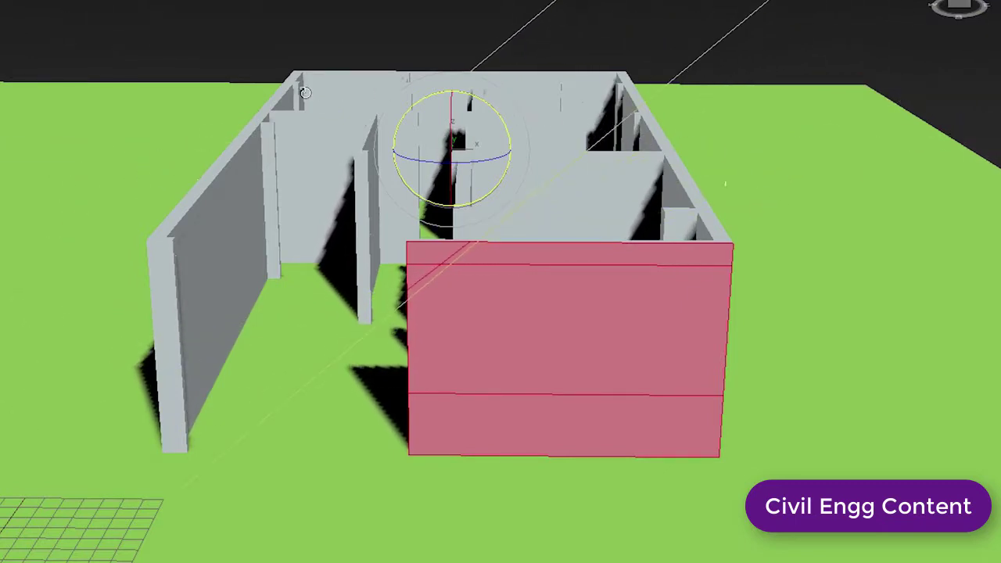
{"action": "scroll", "coordinate": [684, 84], "scroll_direction": "down", "scroll_amount": 3}
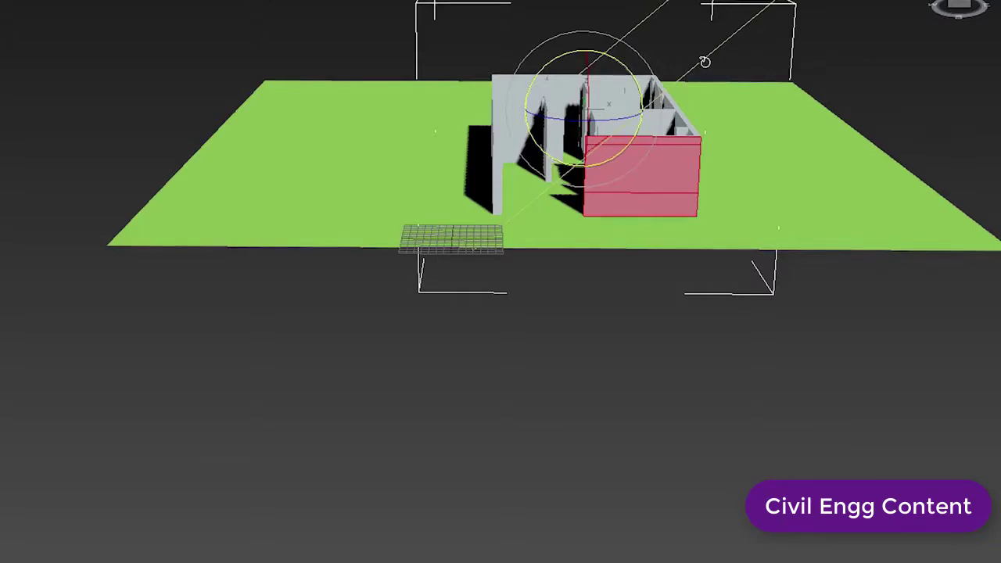
{"action": "mouse_move", "coordinate": [706, 60]}
{"action": "left_mouse_down"}
{"action": "mouse_move", "coordinate": [699, 49]}
{"action": "mouse_move", "coordinate": [632, 37]}
{"action": "mouse_move", "coordinate": [576, 40]}
{"action": "mouse_move", "coordinate": [558, 51]}
{"action": "mouse_move", "coordinate": [610, 99]}
{"action": "left_mouse_up"}
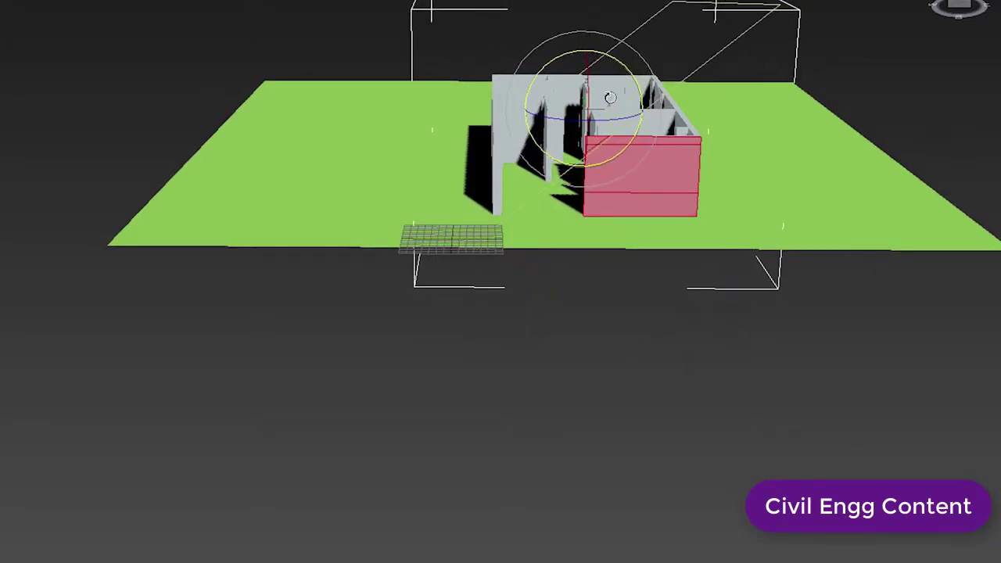
{"action": "mouse_move", "coordinate": [715, 40]}
{"action": "left_mouse_down"}
{"action": "mouse_move", "coordinate": [612, 31]}
{"action": "mouse_move", "coordinate": [568, 44]}
{"action": "left_mouse_up"}
Step: Stand the plane fully upright and slice a vertical edge through the left of the front wall
{"action": "left_click_drag", "start_coordinate": [539, 289], "coordinate": [572, 291]}
{"action": "scroll", "coordinate": [679, 177], "scroll_direction": "down", "scroll_amount": 2}
{"action": "scroll", "coordinate": [571, 263], "scroll_direction": "up", "scroll_amount": 5}
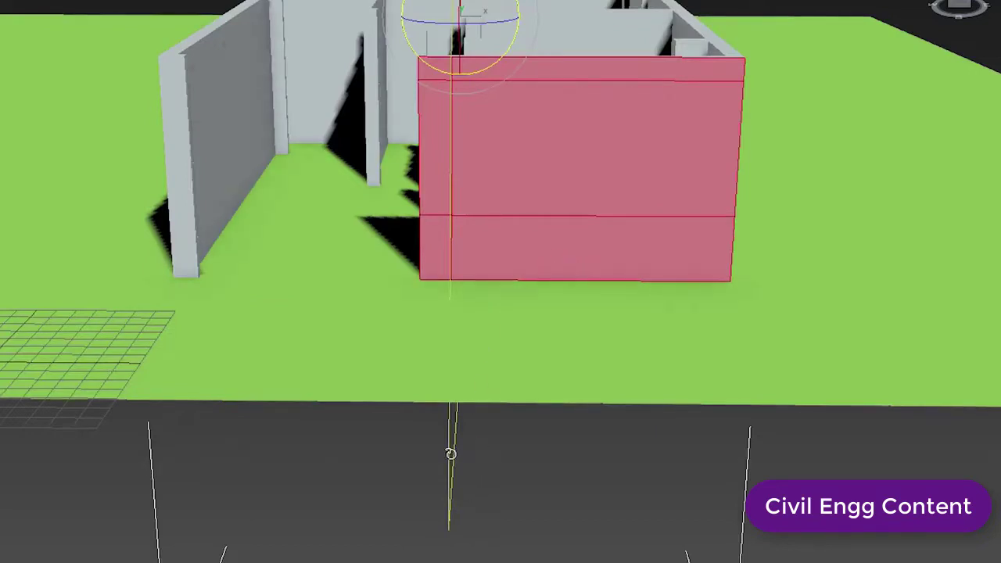
{"action": "left_click_drag", "start_coordinate": [453, 453], "coordinate": [453, 453]}
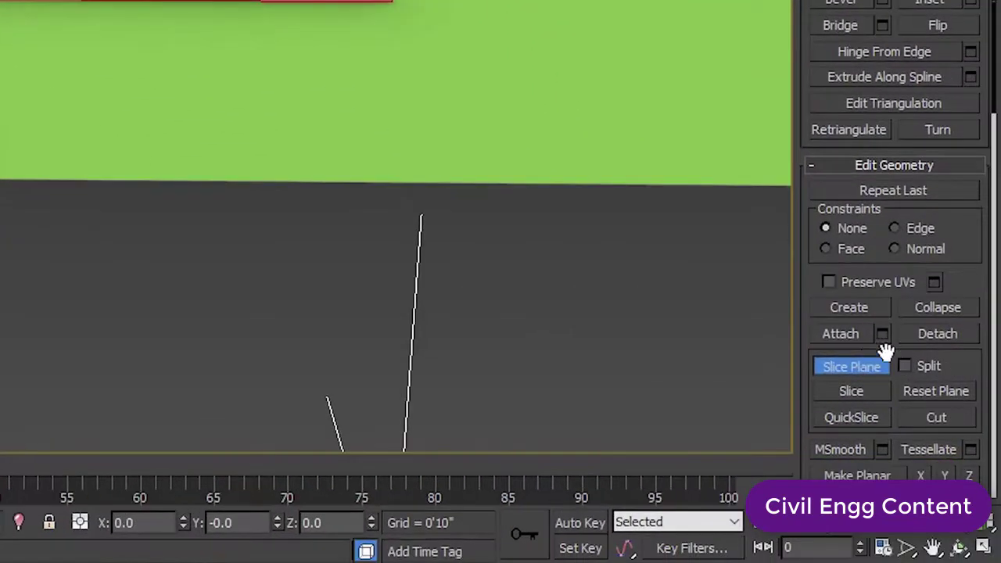
{"action": "left_click", "coordinate": [852, 393]}
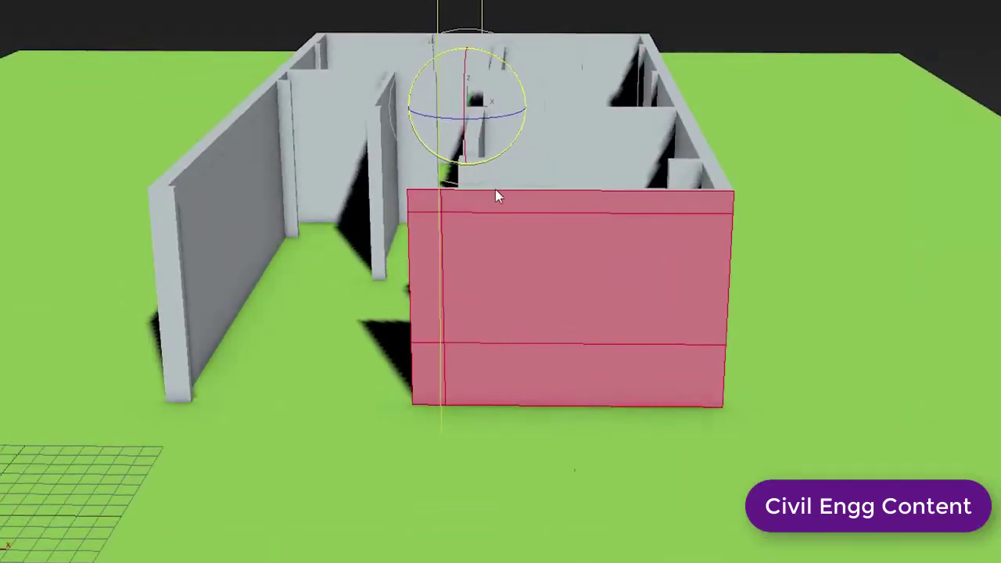
{"action": "key", "text": "w"}
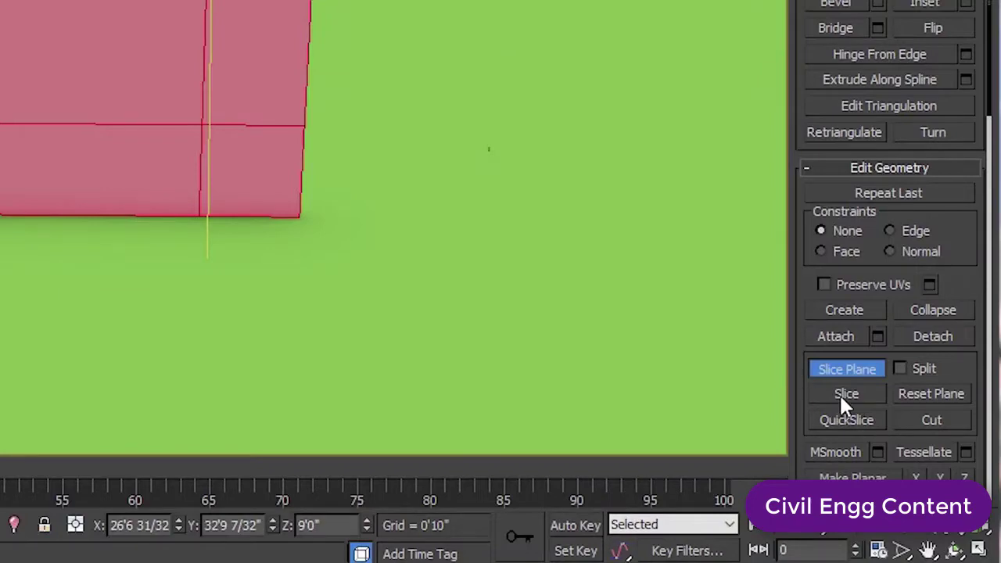
Step: Slice a second vertical edge on the right, then select and delete the central wall panel
{"action": "left_click", "coordinate": [839, 393]}
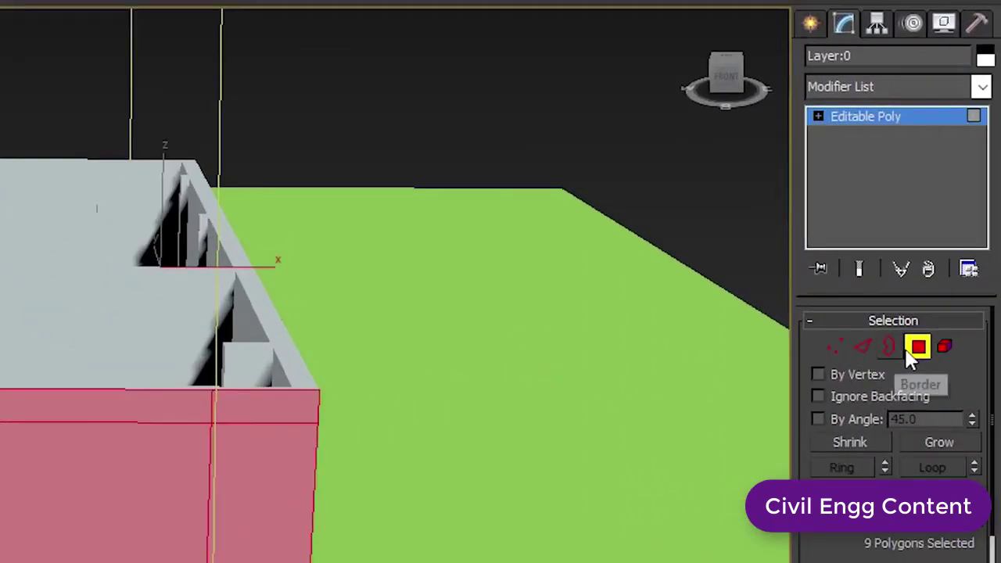
{"action": "left_click", "coordinate": [916, 346]}
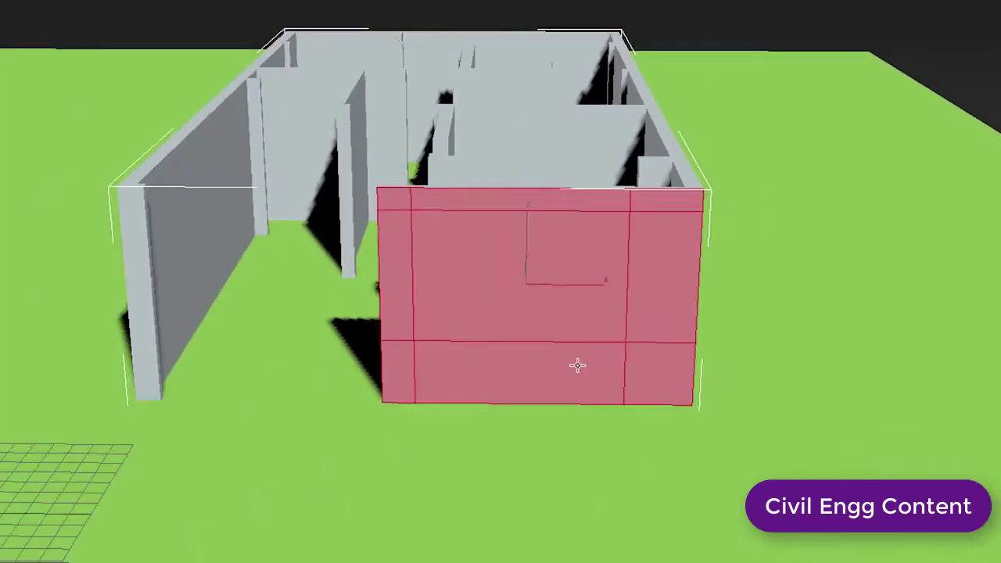
{"action": "left_click", "coordinate": [577, 366]}
{"action": "left_click", "coordinate": [605, 293]}
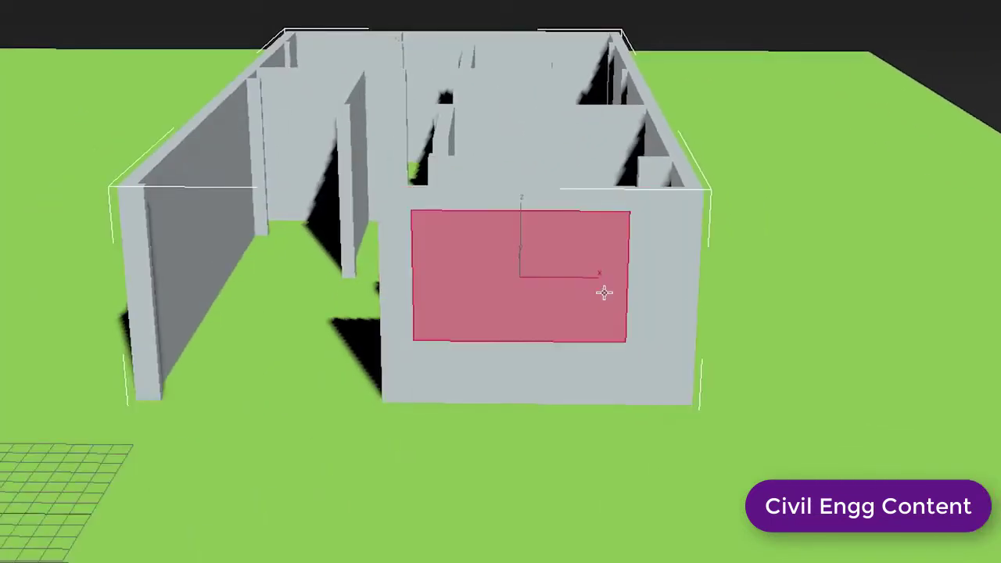
{"action": "left_click", "coordinate": [663, 283]}
{"action": "left_click", "coordinate": [591, 206]}
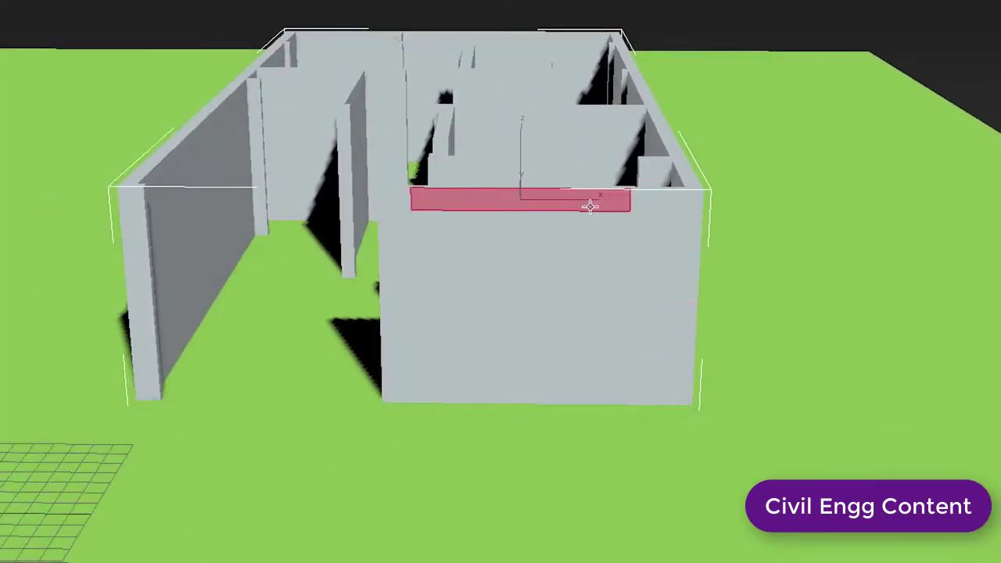
{"action": "left_click", "coordinate": [403, 246]}
{"action": "left_click", "coordinate": [511, 291]}
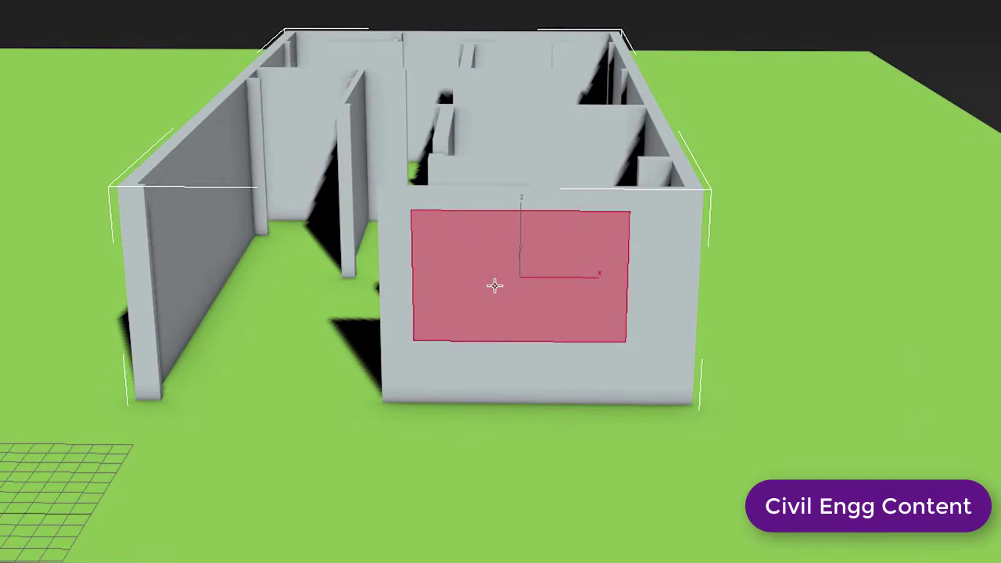
{"action": "key", "text": "Delete"}
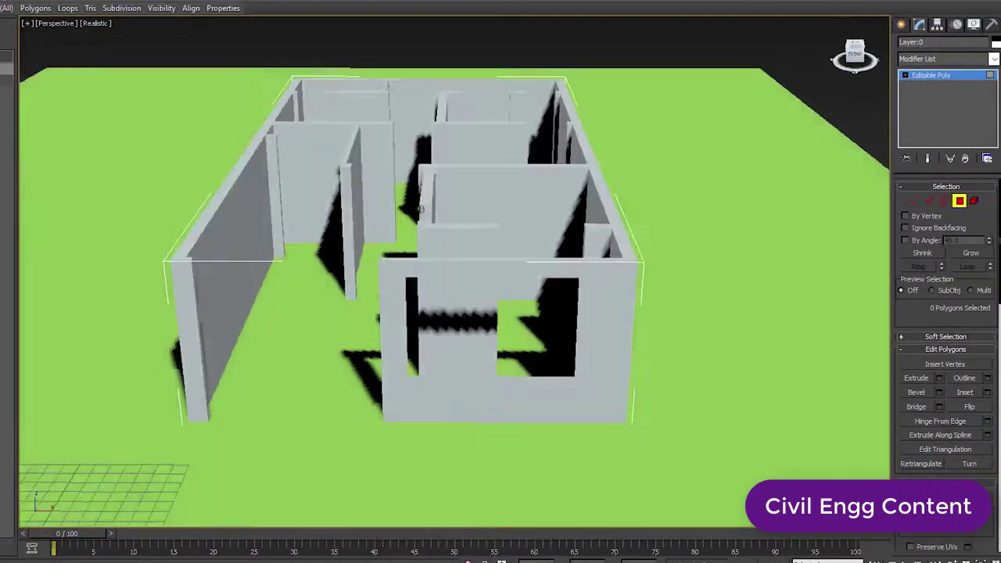
Step: Orbit and zoom to a low, close view along the long outer wall
{"action": "middle_click_drag", "start_coordinate": [420, 235], "coordinate": [547, 203], "text": "alt"}
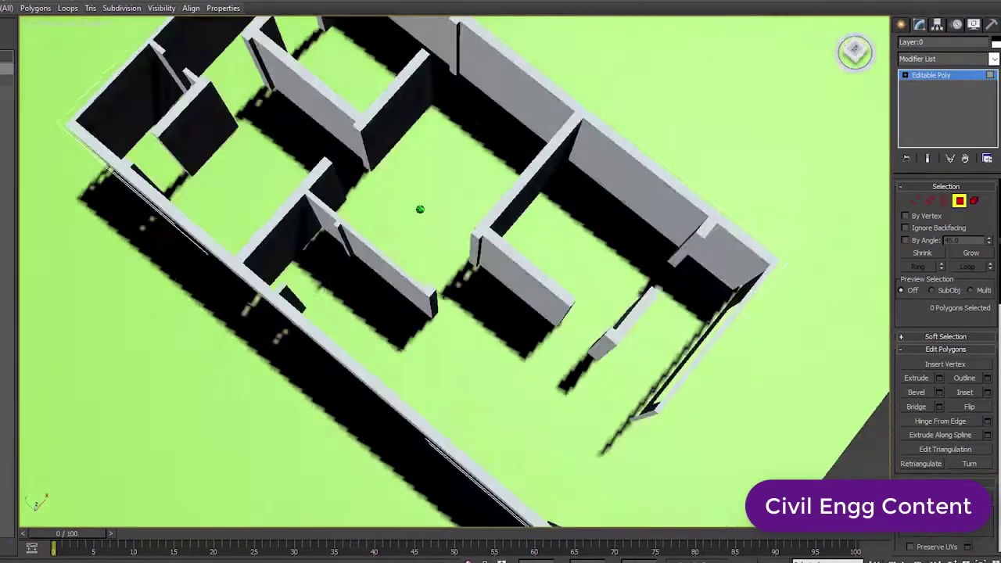
{"action": "middle_click_drag", "start_coordinate": [420, 210], "coordinate": [720, 195], "text": "alt"}
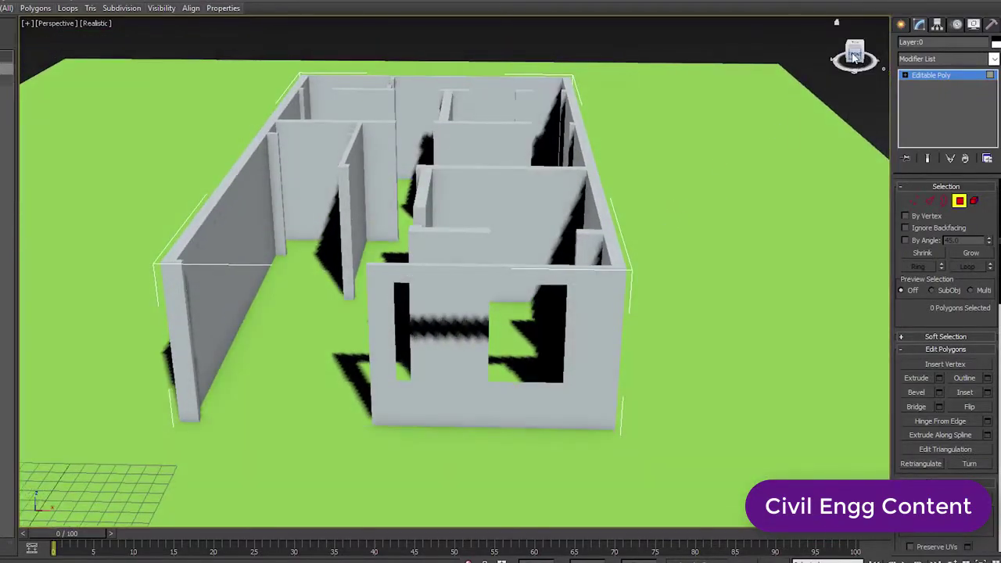
{"action": "middle_click_drag", "start_coordinate": [420, 209], "coordinate": [420, 210], "text": "alt"}
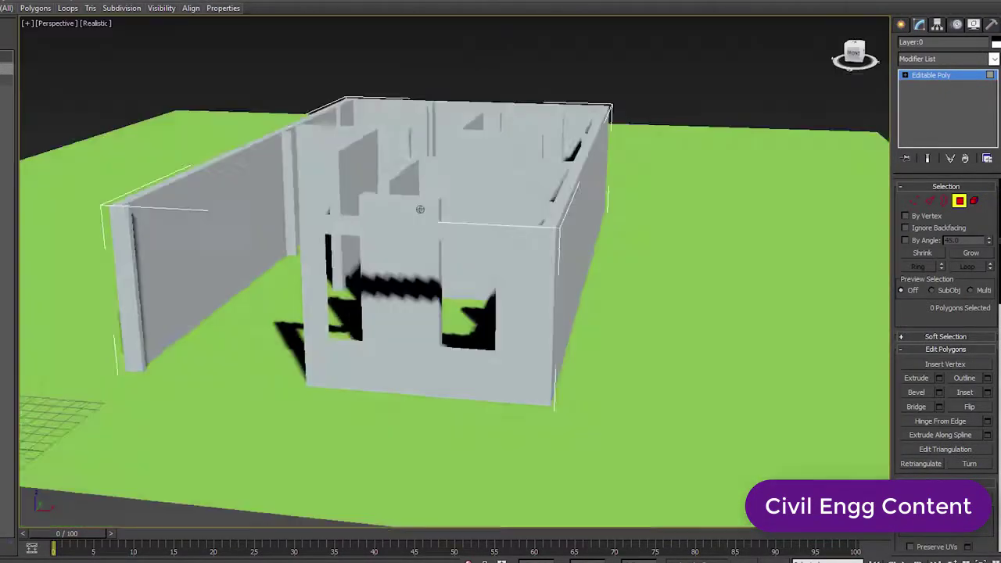
{"action": "scroll", "coordinate": [451, 353], "scroll_direction": "down", "scroll_amount": 5}
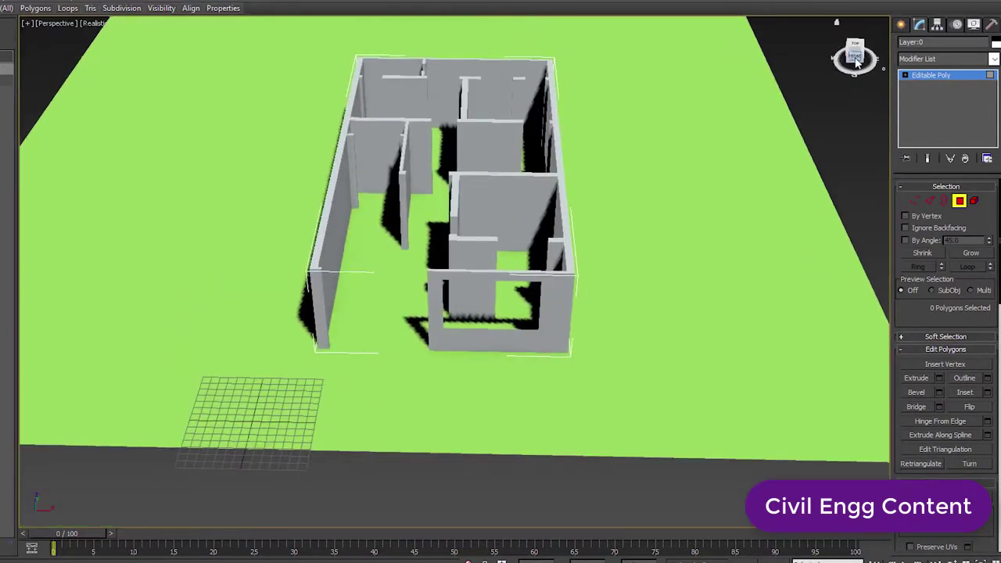
{"action": "left_click_drag", "start_coordinate": [854, 56], "coordinate": [852, 67]}
{"action": "scroll", "coordinate": [531, 282], "scroll_direction": "up", "scroll_amount": 5}
{"action": "middle_click_drag", "start_coordinate": [426, 132], "coordinate": [427, 130], "text": "alt"}
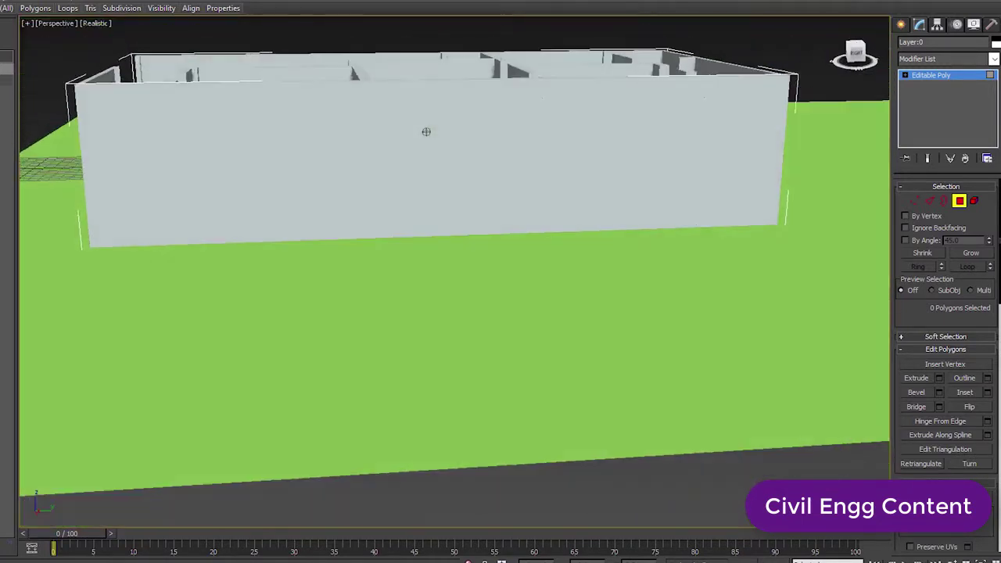
Step: Select the long outer wall's face and enable Slice Plane on it
{"action": "left_click", "coordinate": [355, 159]}
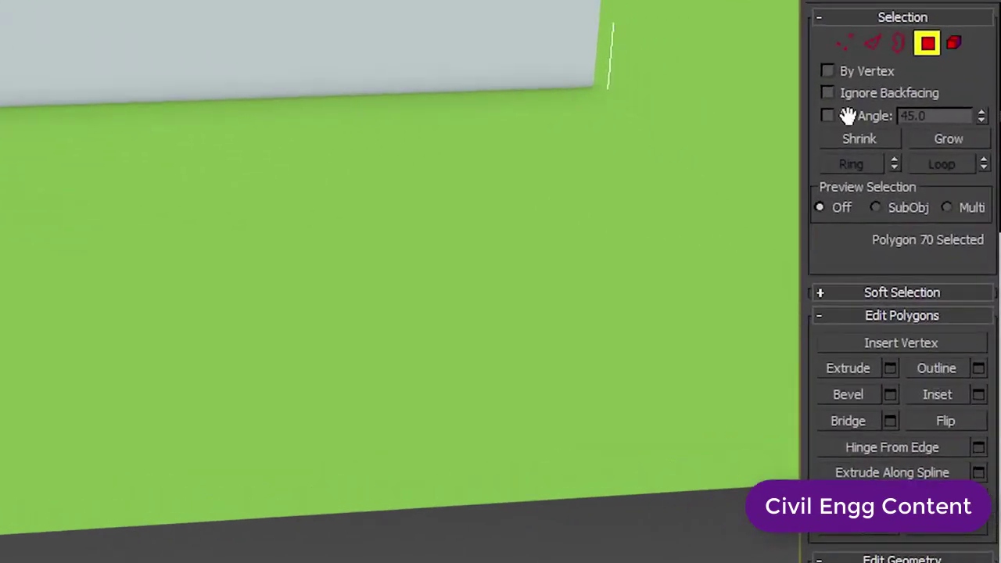
{"action": "scroll", "coordinate": [817, 435], "scroll_direction": "down", "scroll_amount": 2}
{"action": "scroll", "coordinate": [817, 434], "scroll_direction": "down", "scroll_amount": 2}
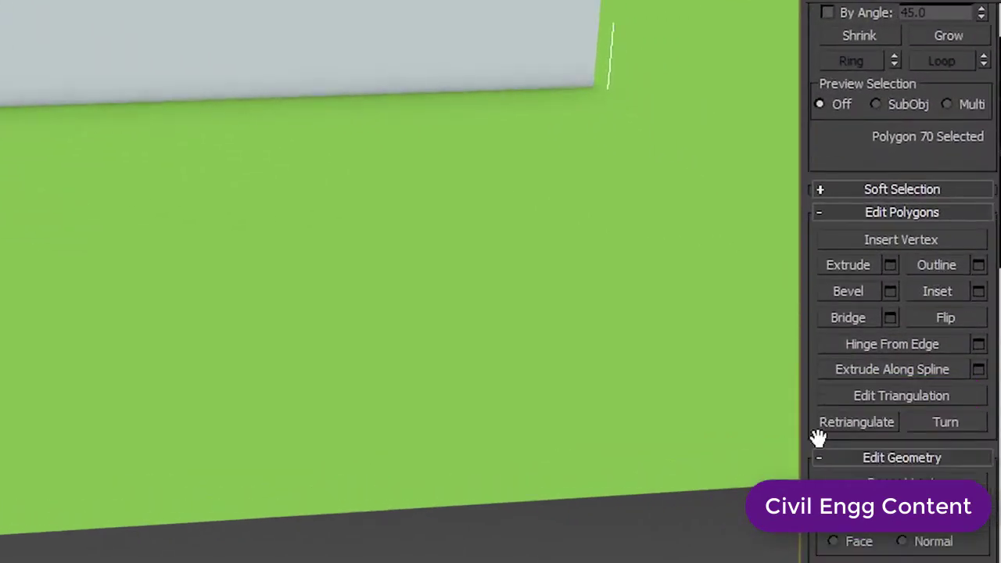
{"action": "scroll", "coordinate": [817, 435], "scroll_direction": "down", "scroll_amount": 2}
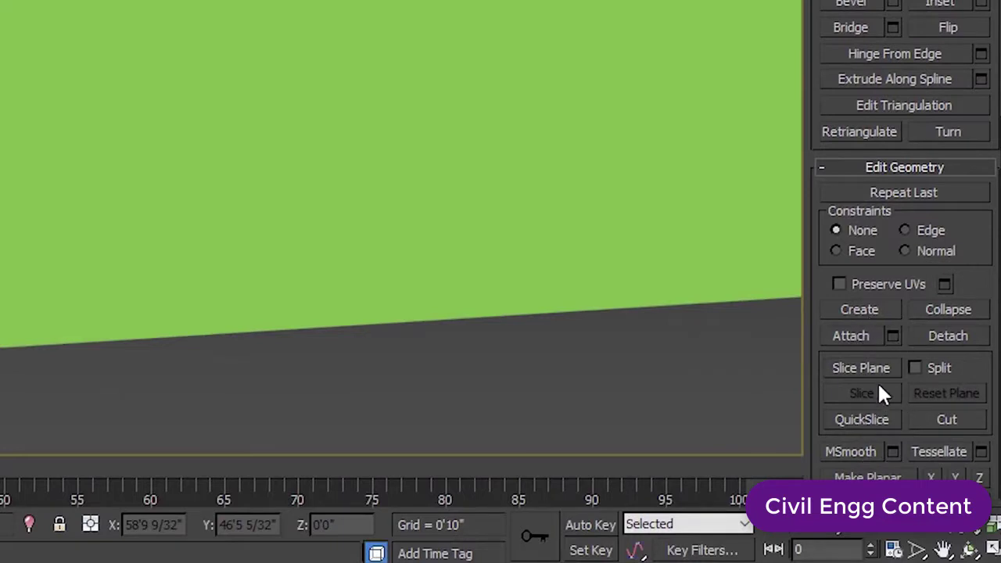
{"action": "left_click", "coordinate": [873, 370]}
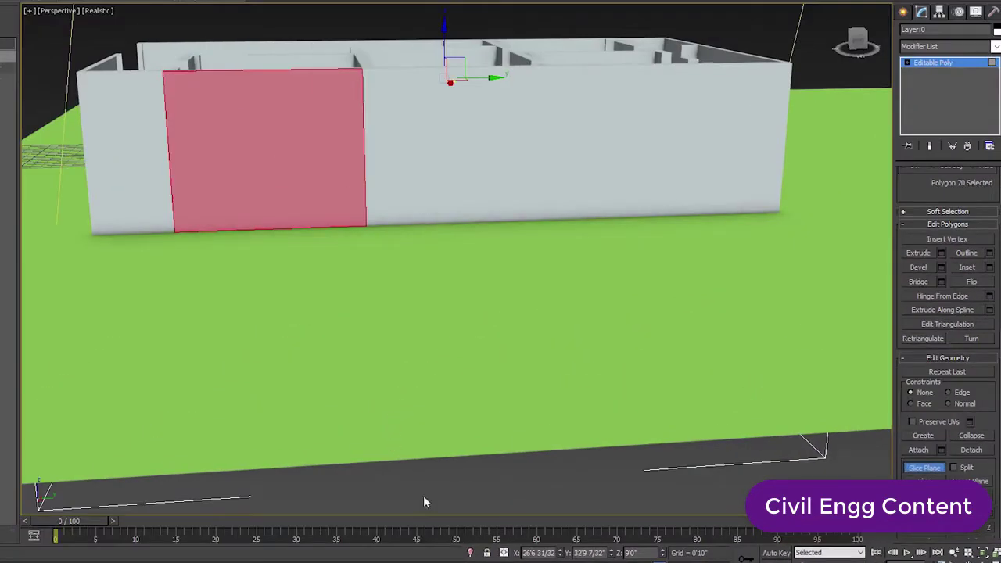
{"action": "scroll", "coordinate": [423, 502], "scroll_direction": "down", "scroll_amount": 3}
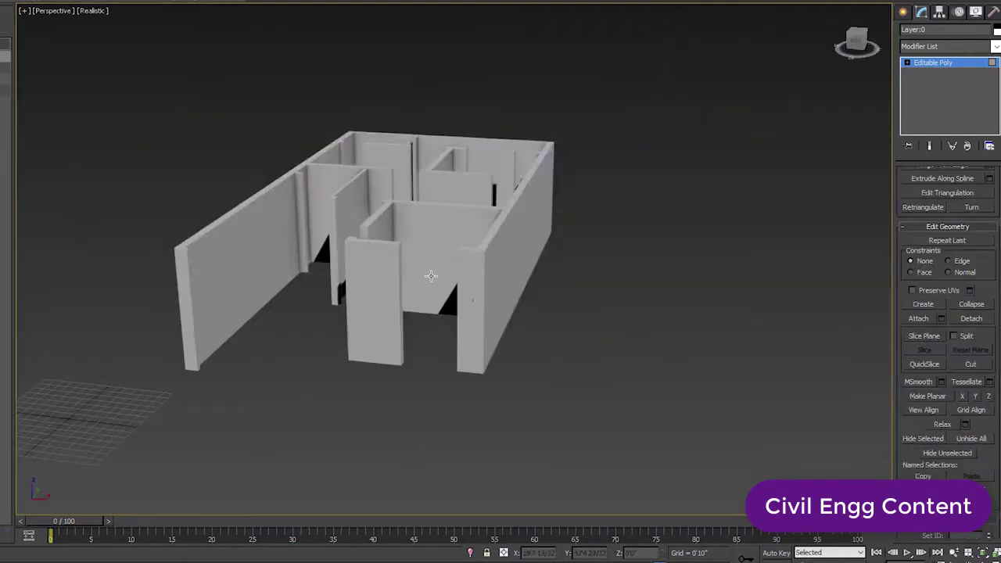
Step: Orbit, zoom and use the ViewCube to frame the interior doorway between the front wall pieces
{"action": "mouse_move", "coordinate": [414, 282]}
{"action": "middle_mouse_down", "text": "alt"}
{"action": "mouse_move", "coordinate": [670, 290]}
{"action": "mouse_move", "coordinate": [648, 298]}
{"action": "middle_mouse_up", "text": "alt"}
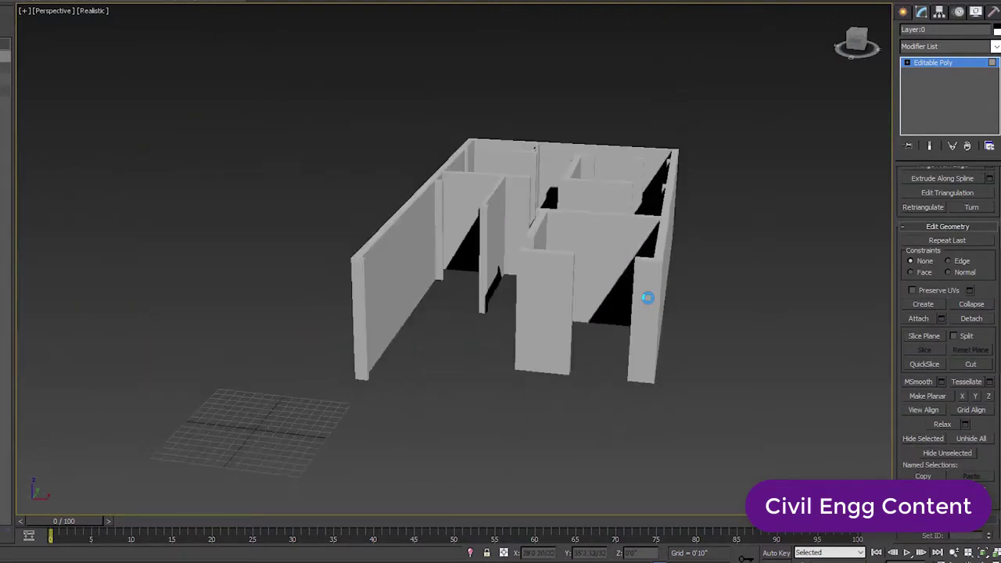
{"action": "mouse_move", "coordinate": [797, 93]}
{"action": "middle_mouse_down", "text": "alt"}
{"action": "mouse_move", "coordinate": [798, 106]}
{"action": "mouse_move", "coordinate": [635, 227]}
{"action": "mouse_move", "coordinate": [635, 152]}
{"action": "middle_mouse_up", "text": "alt"}
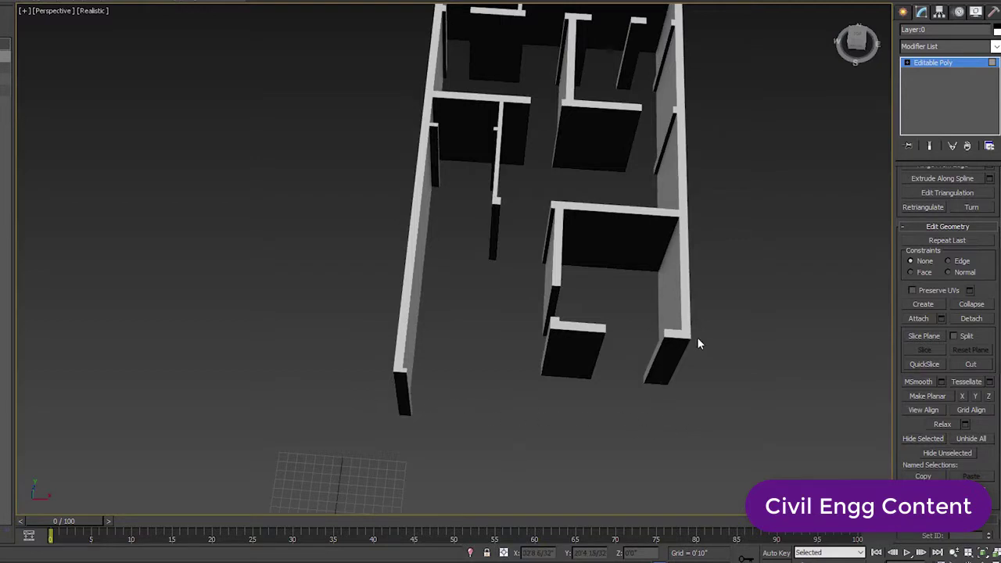
{"action": "left_click", "coordinate": [864, 43]}
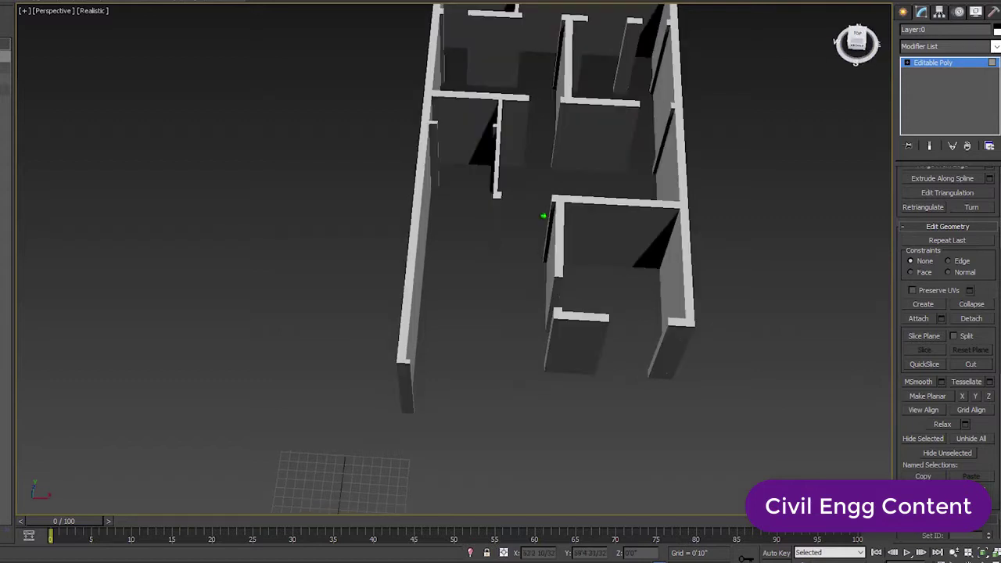
{"action": "scroll", "coordinate": [654, 312], "scroll_direction": "up", "scroll_amount": 4}
{"action": "scroll", "coordinate": [684, 344], "scroll_direction": "up", "scroll_amount": 2}
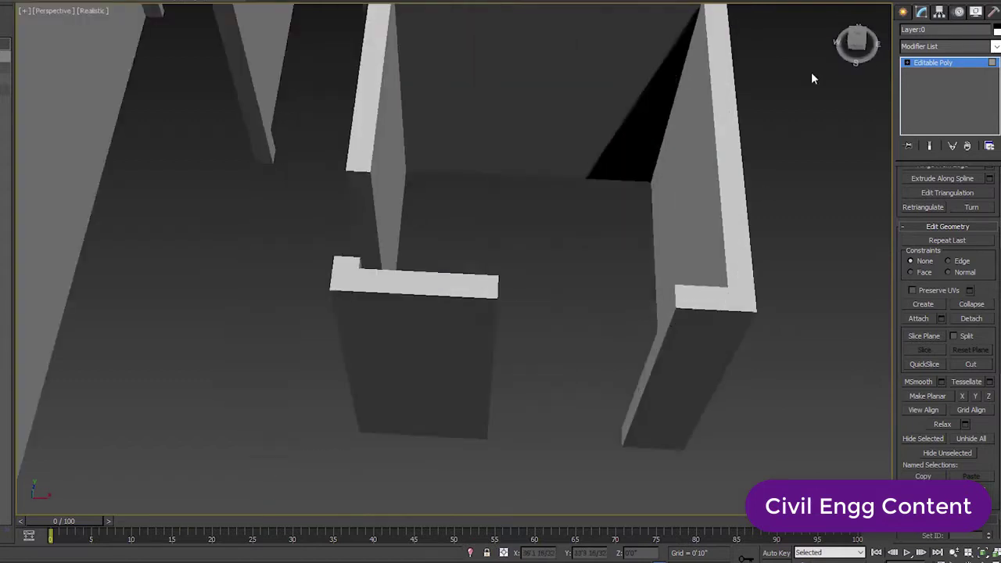
{"action": "left_click", "coordinate": [853, 43]}
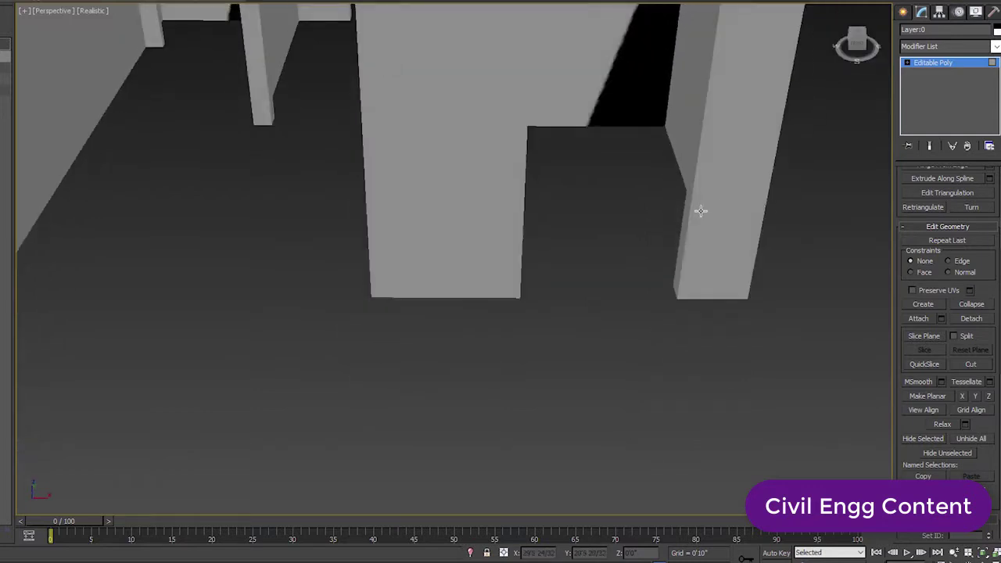
{"action": "scroll", "coordinate": [636, 237], "scroll_direction": "down", "scroll_amount": 3}
{"action": "scroll", "coordinate": [704, 172], "scroll_direction": "down", "scroll_amount": 1}
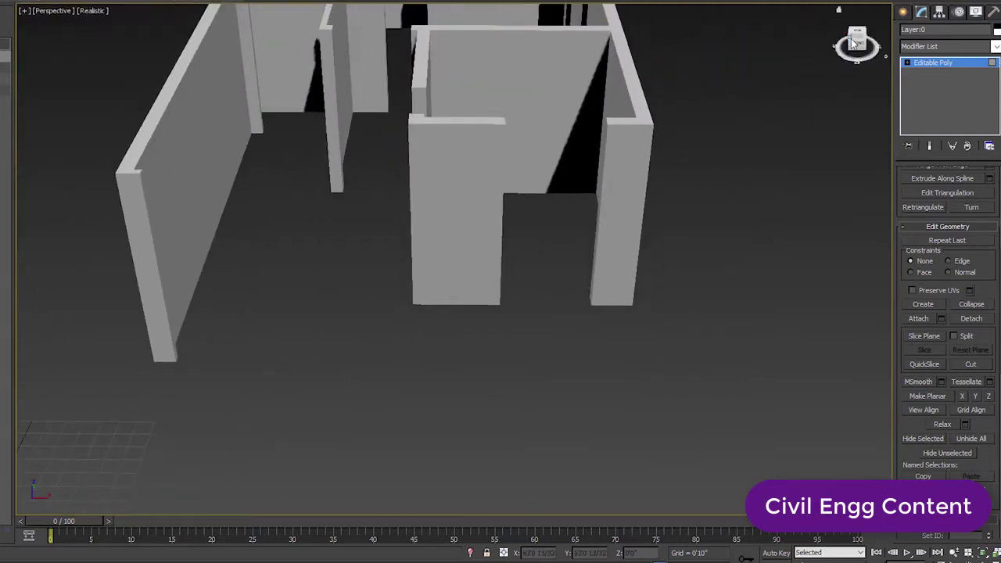
{"action": "left_click_drag", "start_coordinate": [855, 43], "coordinate": [652, 201]}
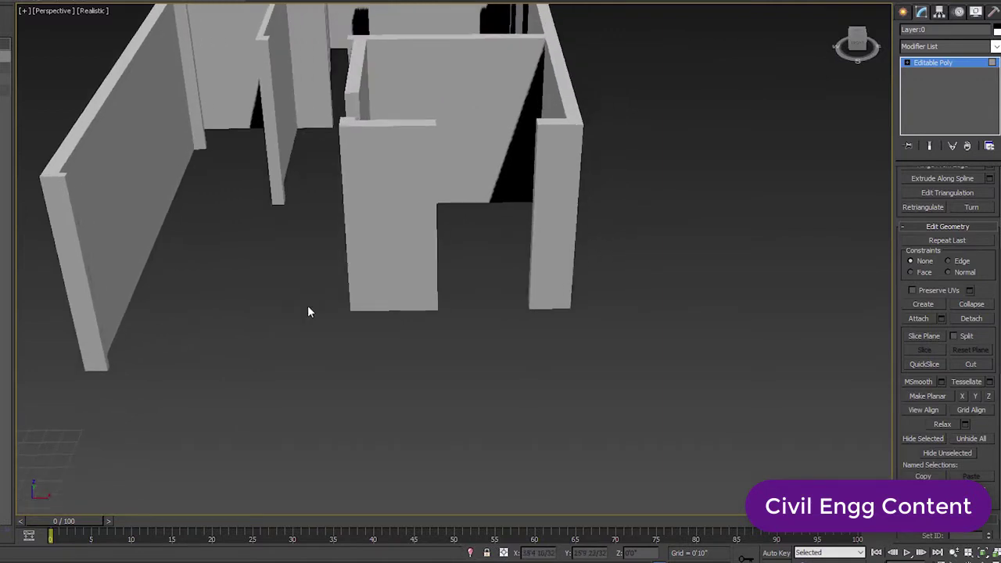
Step: Select the central front wall piece plus the right-hand piece and zoom to frame them
{"action": "left_click", "coordinate": [348, 244]}
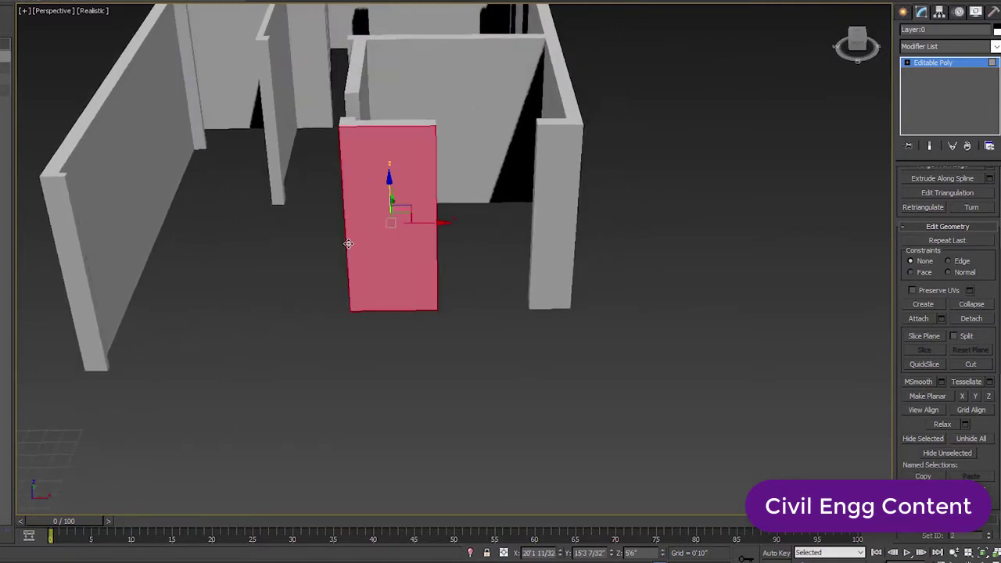
{"action": "key", "text": "ctrl+a"}
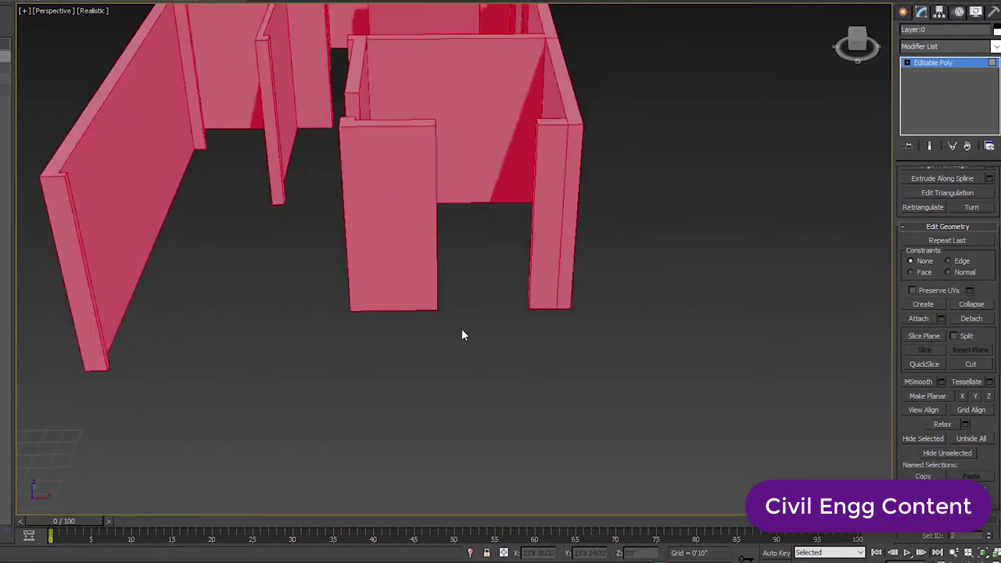
{"action": "left_click", "coordinate": [425, 223]}
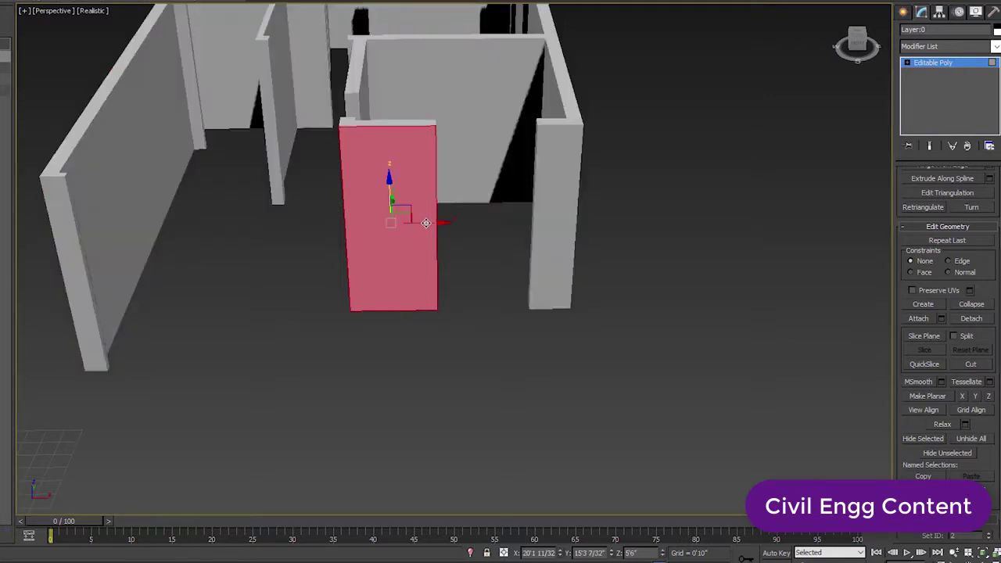
{"action": "left_click", "coordinate": [556, 196], "text": "ctrl"}
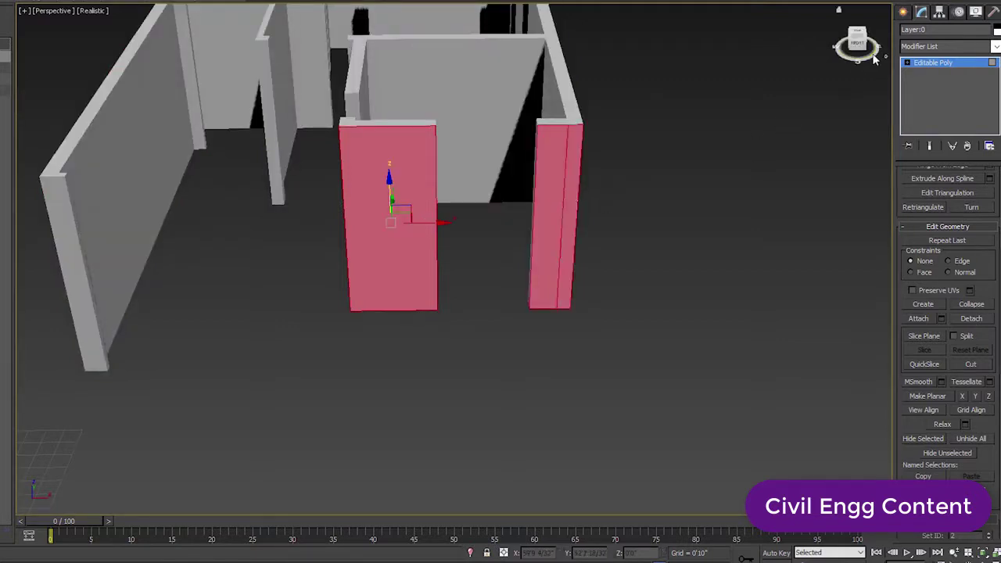
{"action": "left_click_drag", "start_coordinate": [857, 39], "coordinate": [868, 45]}
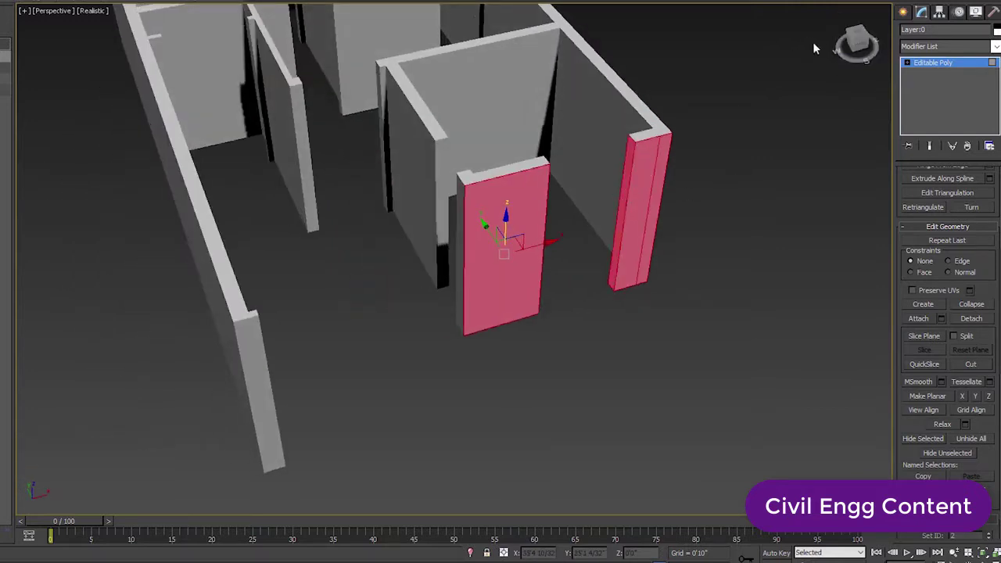
{"action": "key", "text": "z"}
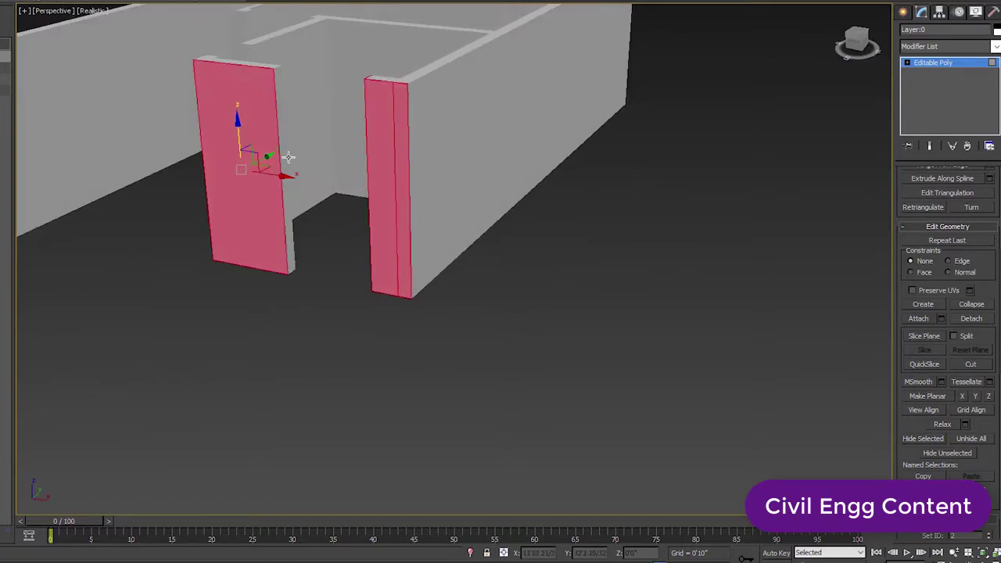
{"action": "left_click_drag", "start_coordinate": [280, 155], "coordinate": [302, 158]}
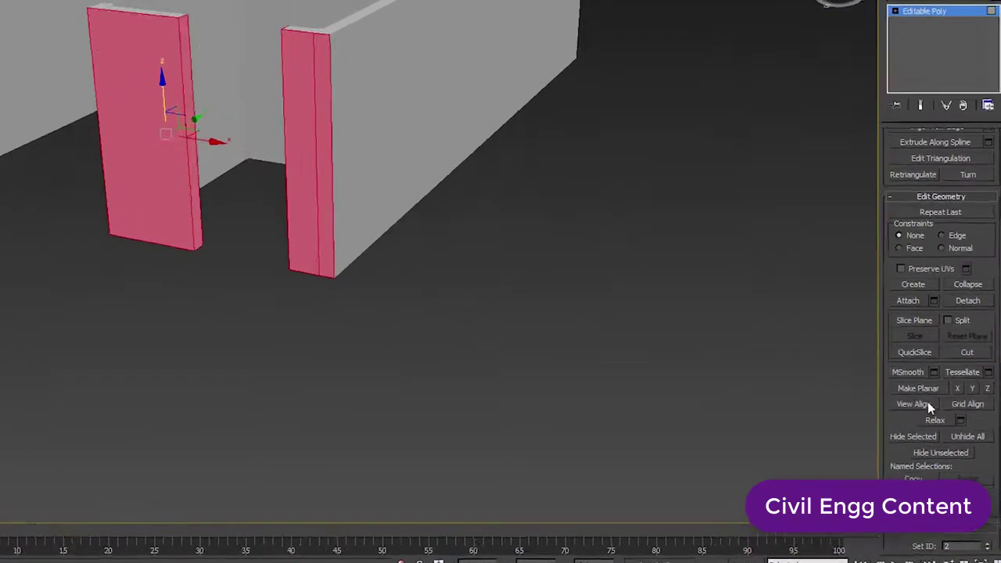
Step: Enable Slice Plane, set its height to 3'0" and slice the pink wall pieces
{"action": "scroll", "coordinate": [903, 366], "scroll_direction": "down", "scroll_amount": 3}
{"action": "scroll", "coordinate": [895, 359], "scroll_direction": "down", "scroll_amount": 3}
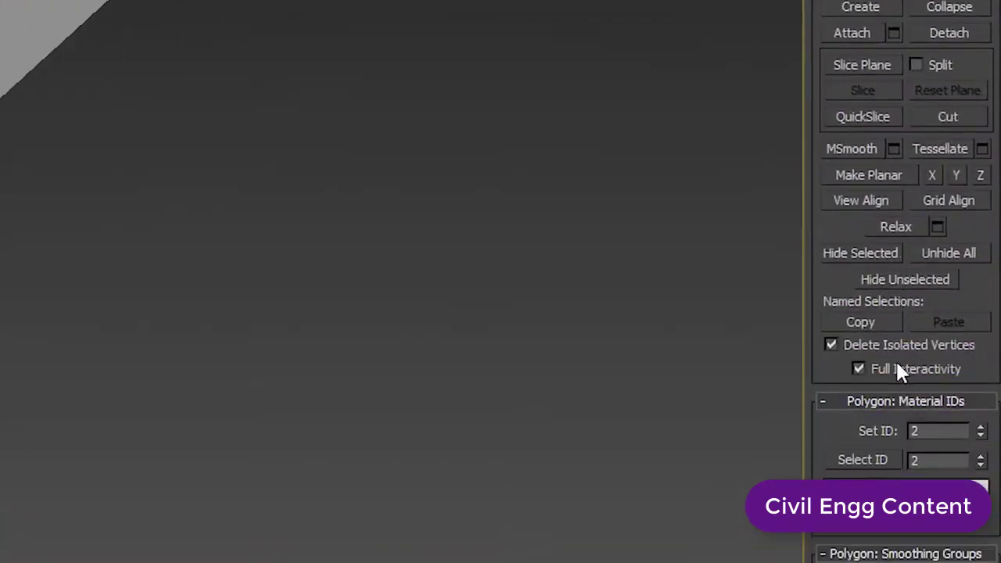
{"action": "scroll", "coordinate": [896, 359], "scroll_direction": "up", "scroll_amount": 3}
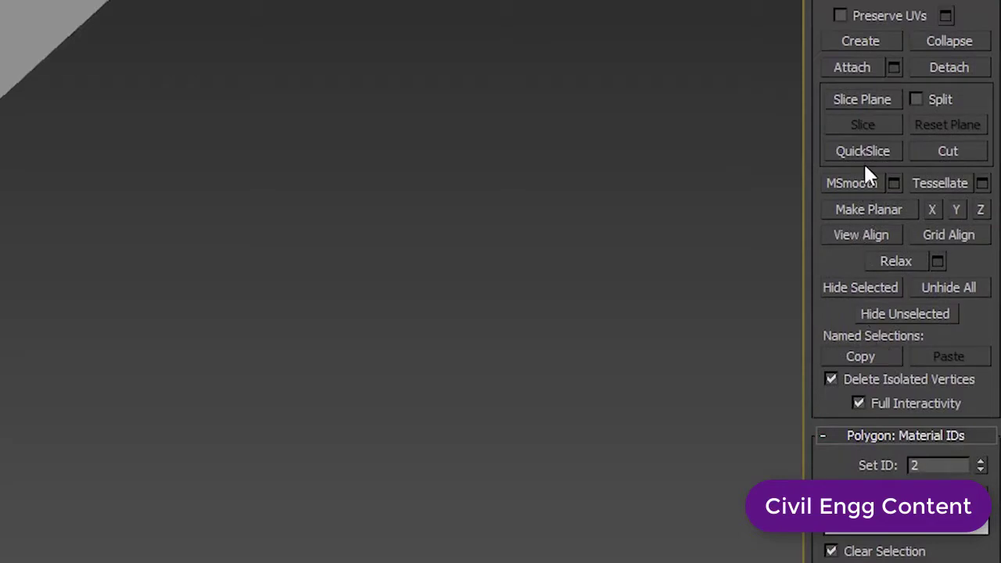
{"action": "left_click", "coordinate": [861, 100]}
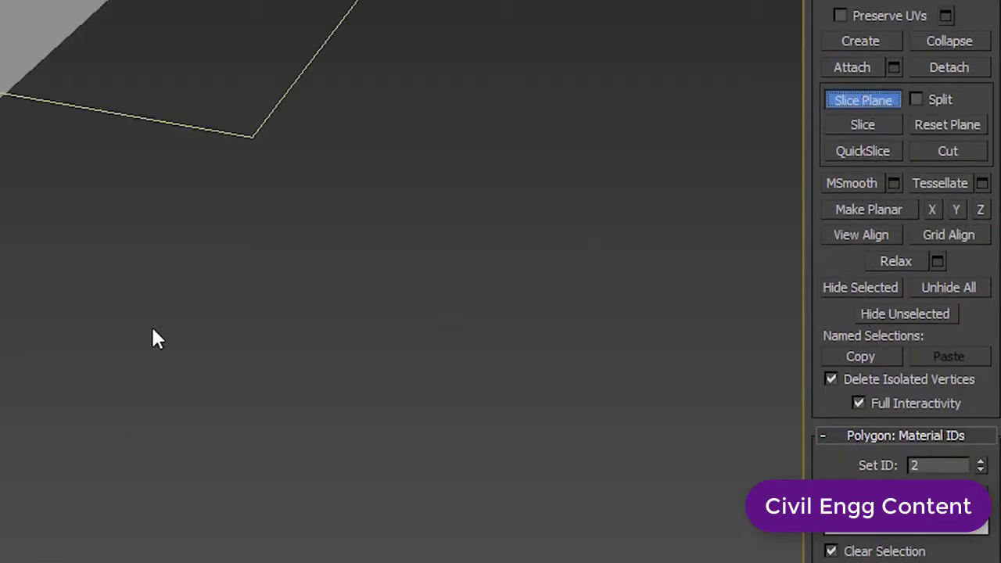
{"action": "middle_click_drag", "start_coordinate": [151, 324], "coordinate": [238, 295]}
{"action": "left_click_drag", "start_coordinate": [344, 524], "coordinate": [290, 548]}
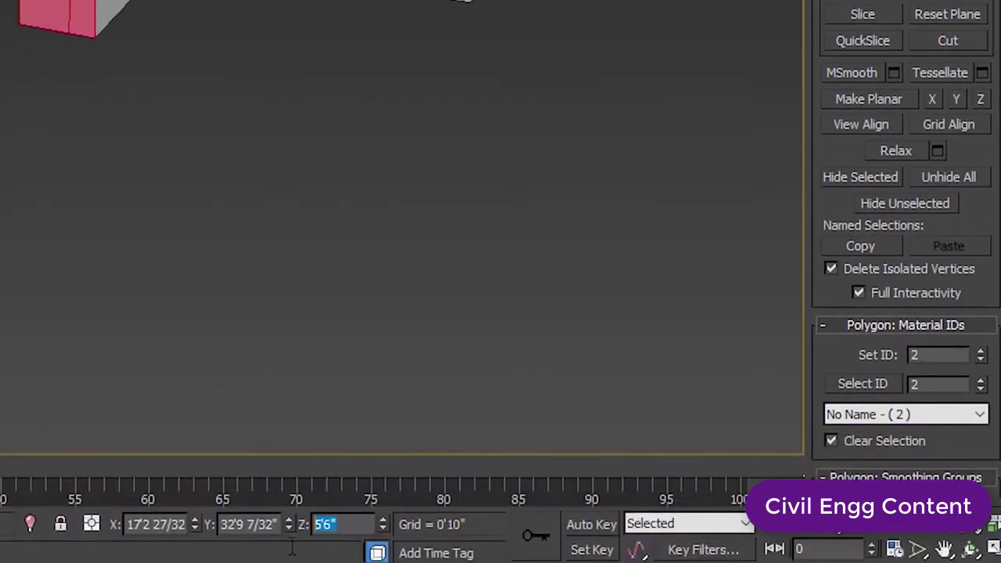
{"action": "type", "text": "3'"}
{"action": "key", "text": "Return"}
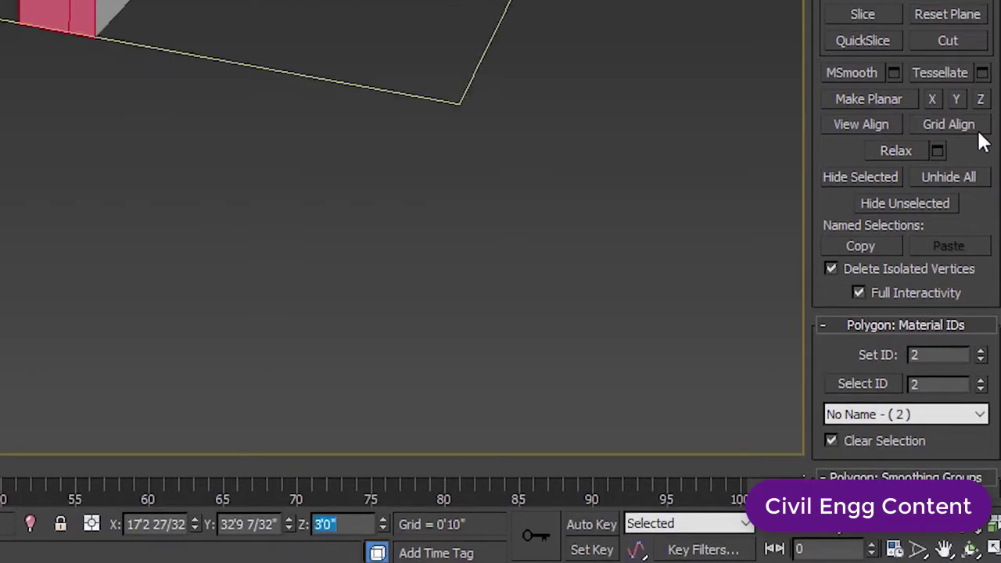
{"action": "scroll", "coordinate": [863, 109], "scroll_direction": "up", "scroll_amount": 3}
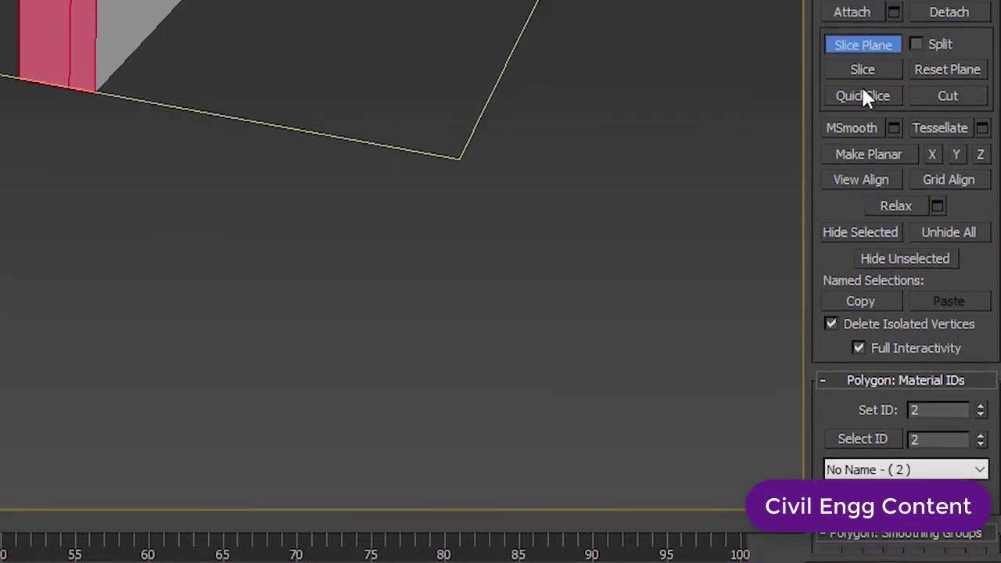
{"action": "left_click", "coordinate": [863, 72]}
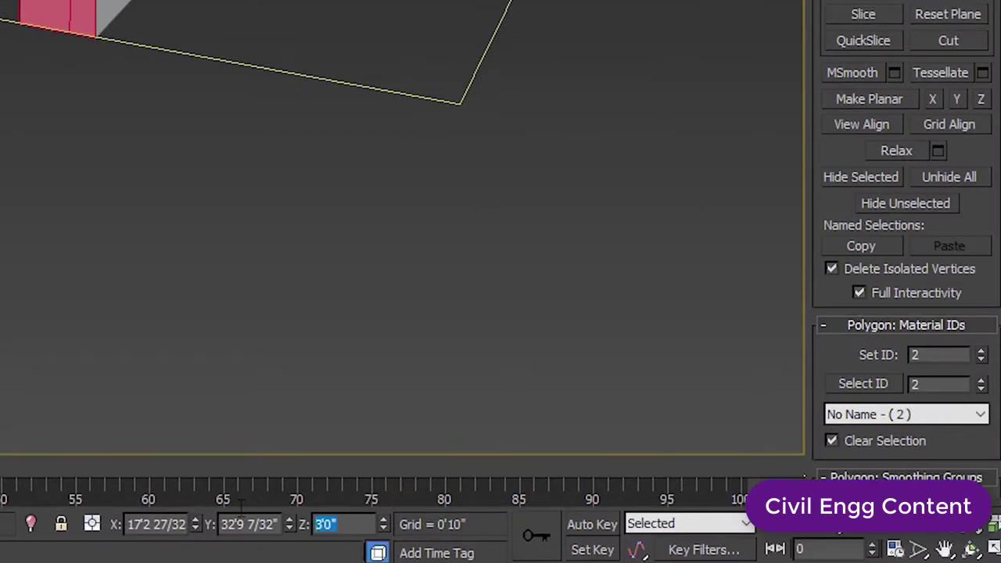
Step: Raise the slice plane to 9'0" and pan to check the second pink piece
{"action": "type", "text": "9"}
{"action": "key", "text": "Return"}
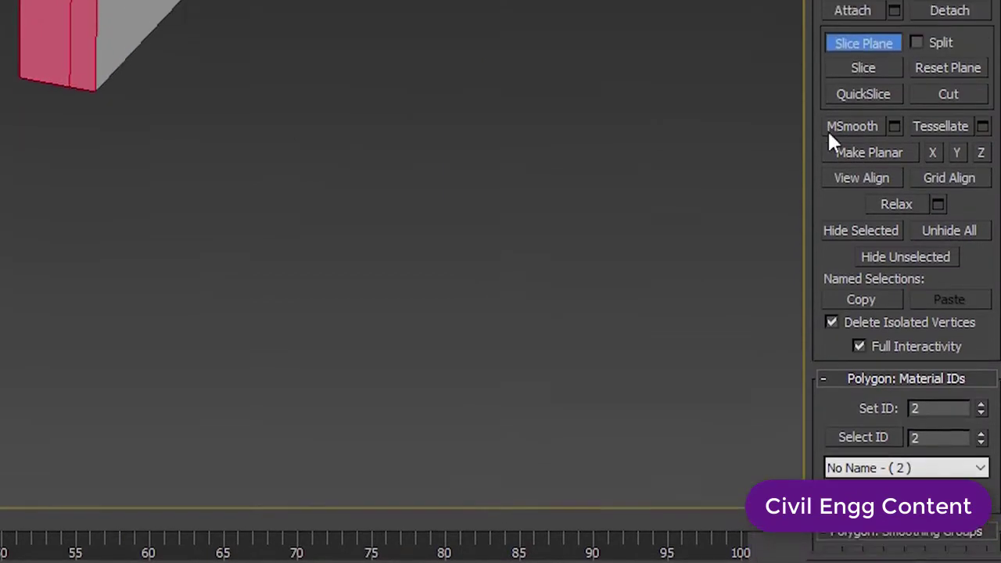
{"action": "middle_click_drag", "start_coordinate": [329, 31], "coordinate": [422, 63]}
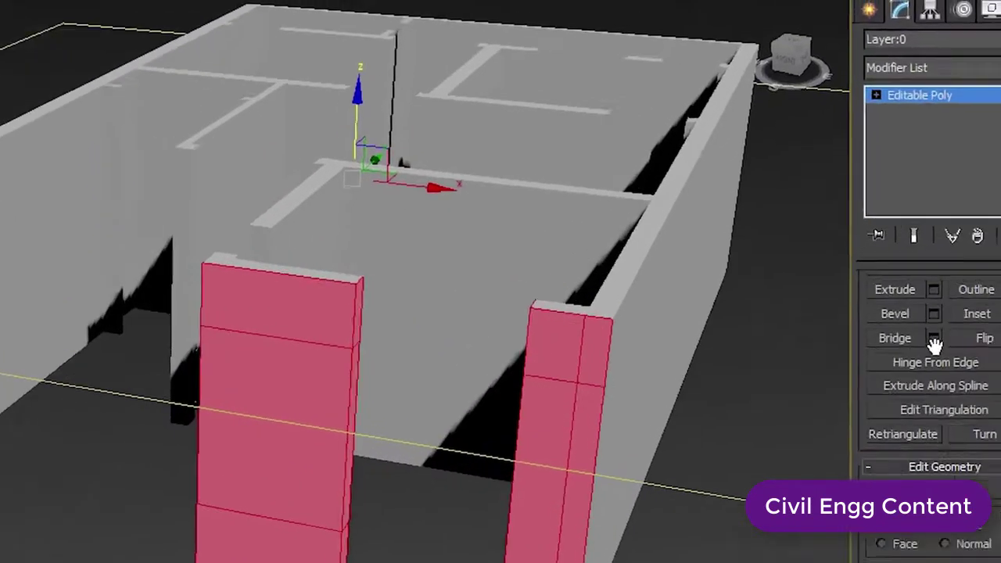
Step: Leave polygon editing, deselect, and orbit to face the door opening head-on
{"action": "scroll", "coordinate": [871, 336], "scroll_direction": "up", "scroll_amount": 3}
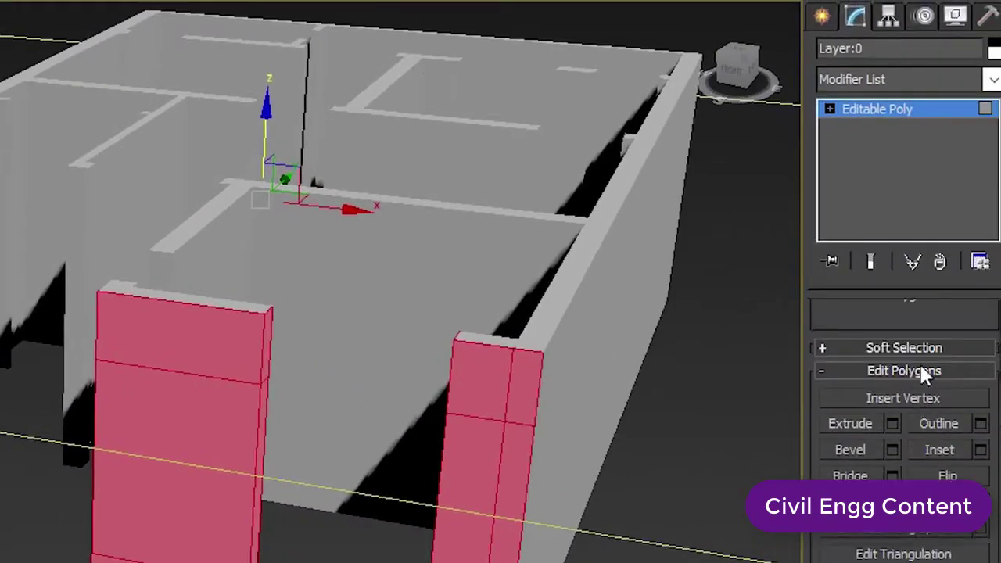
{"action": "scroll", "coordinate": [918, 362], "scroll_direction": "up", "scroll_amount": 5}
{"action": "left_click", "coordinate": [930, 339]}
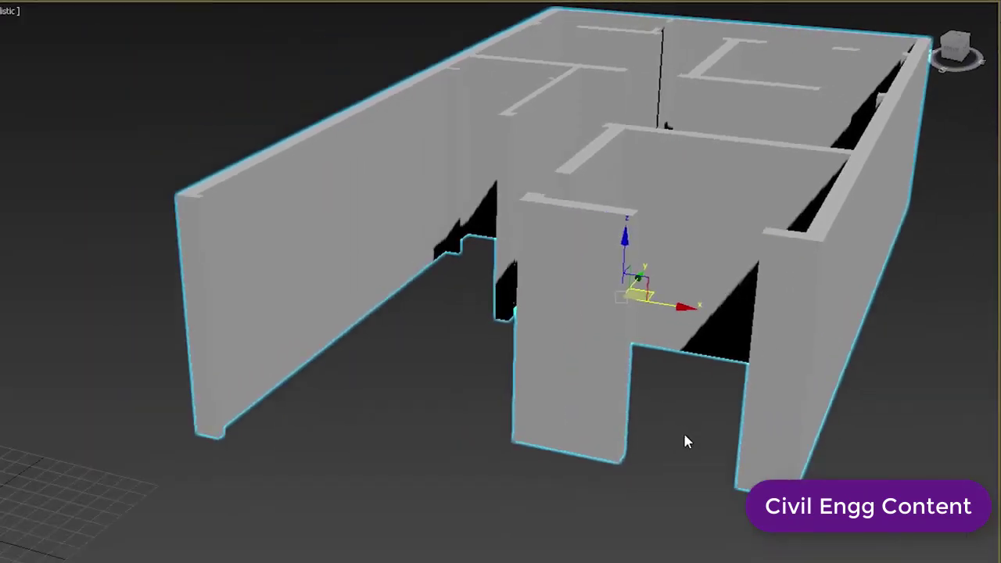
{"action": "left_click", "coordinate": [673, 503]}
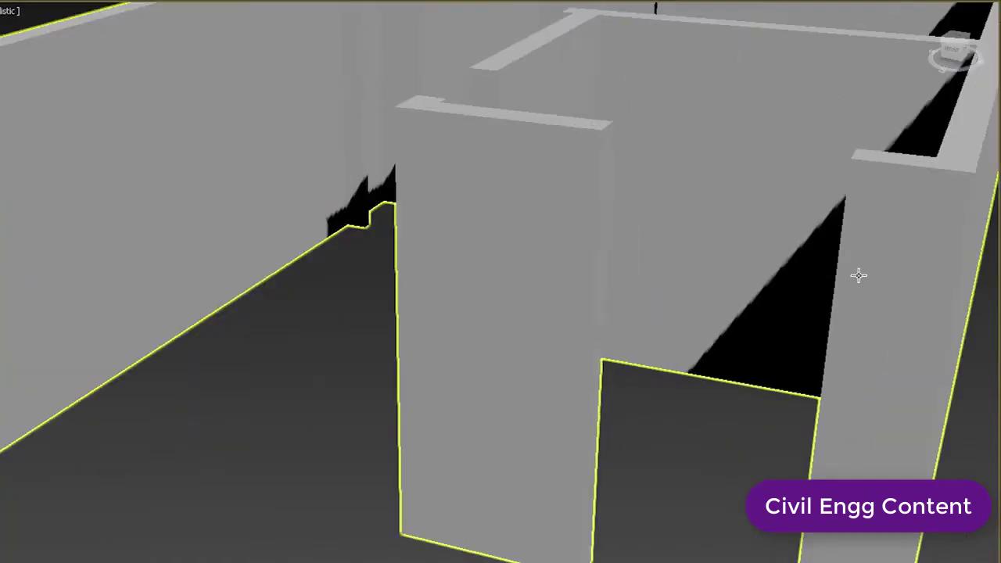
{"action": "middle_click_drag", "start_coordinate": [858, 274], "coordinate": [715, 268], "text": "alt"}
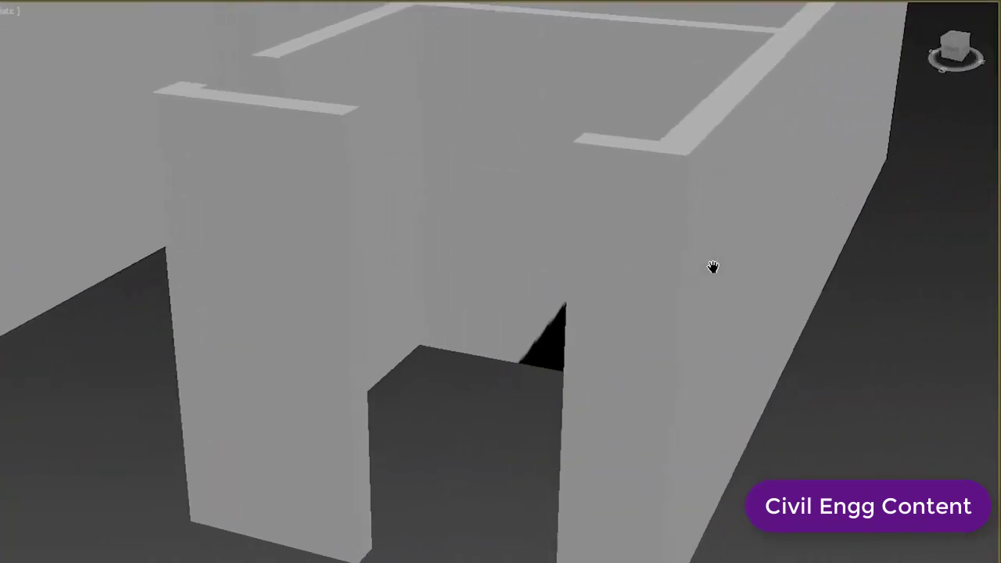
{"action": "left_click", "coordinate": [351, 162]}
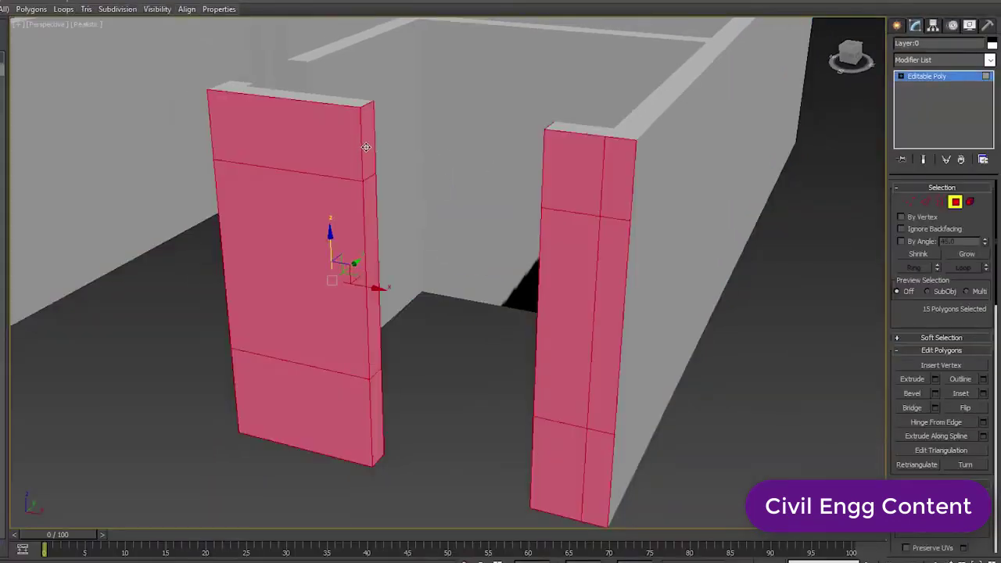
Step: Bridge the upper inner faces of both jambs to form a lintel above 9 ft
{"action": "left_click", "coordinate": [366, 148]}
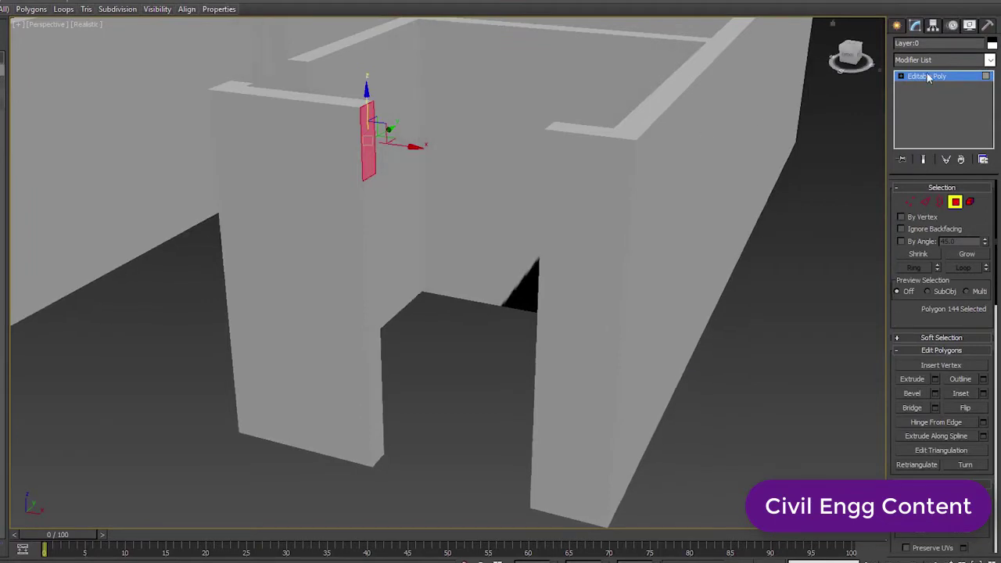
{"action": "left_click_drag", "start_coordinate": [851, 57], "coordinate": [832, 165]}
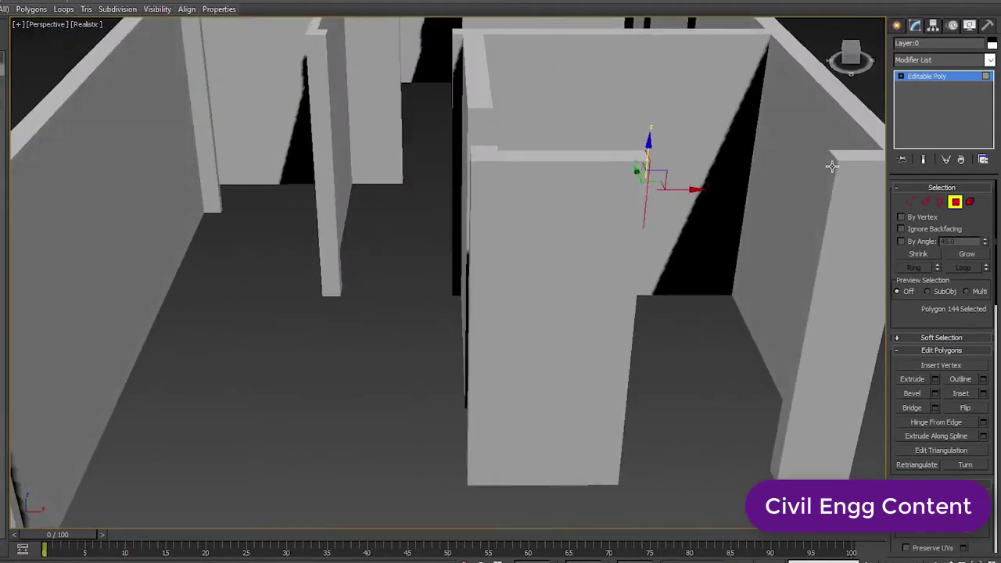
{"action": "left_click", "coordinate": [827, 179], "text": "ctrl"}
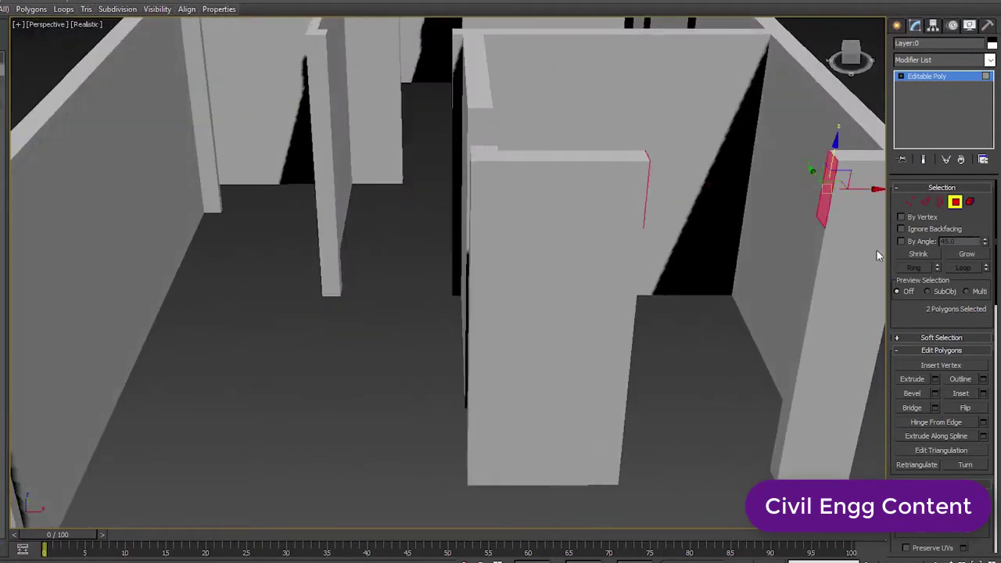
{"action": "middle_click_drag", "start_coordinate": [814, 247], "coordinate": [810, 250]}
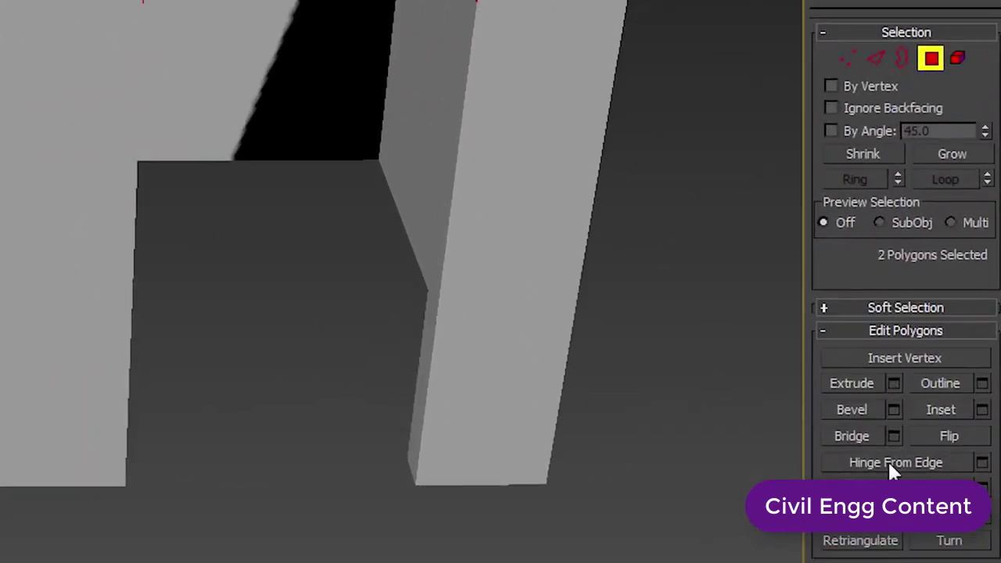
{"action": "left_click", "coordinate": [894, 436]}
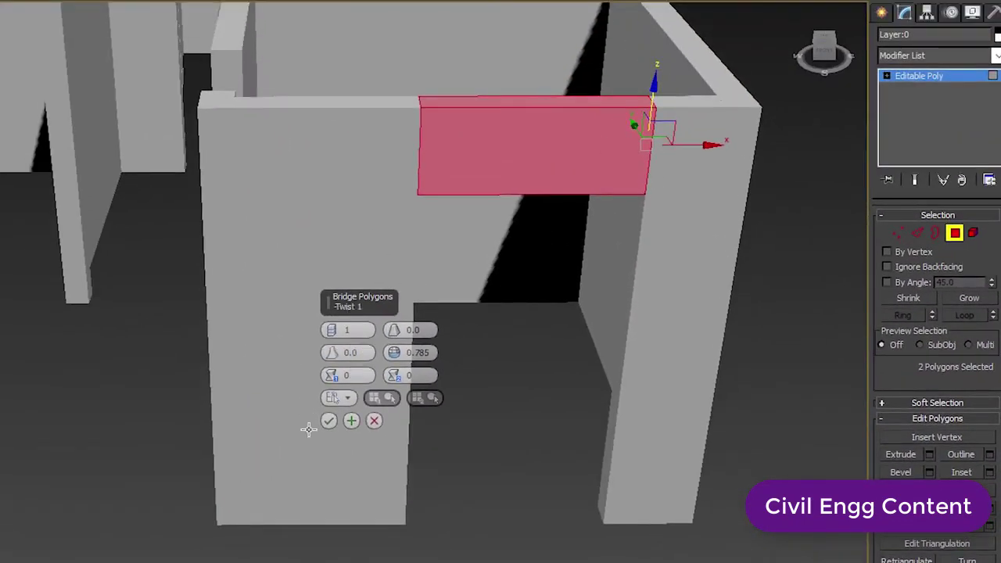
{"action": "left_click", "coordinate": [329, 420]}
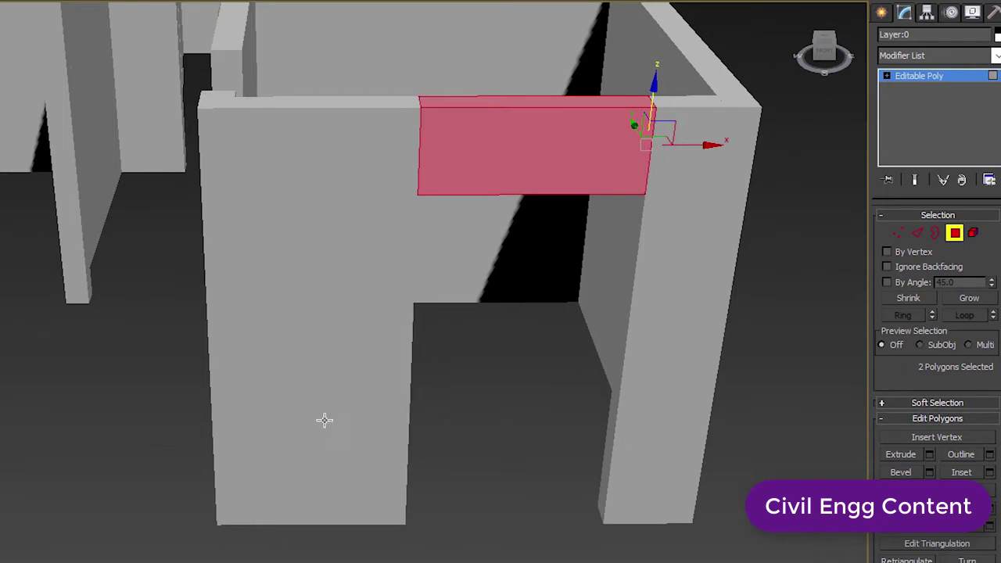
{"action": "left_click", "coordinate": [557, 448]}
Step: Bridge the facing lower inner faces below 3 ft to form a sill
{"action": "middle_click_drag", "start_coordinate": [625, 395], "coordinate": [613, 338]}
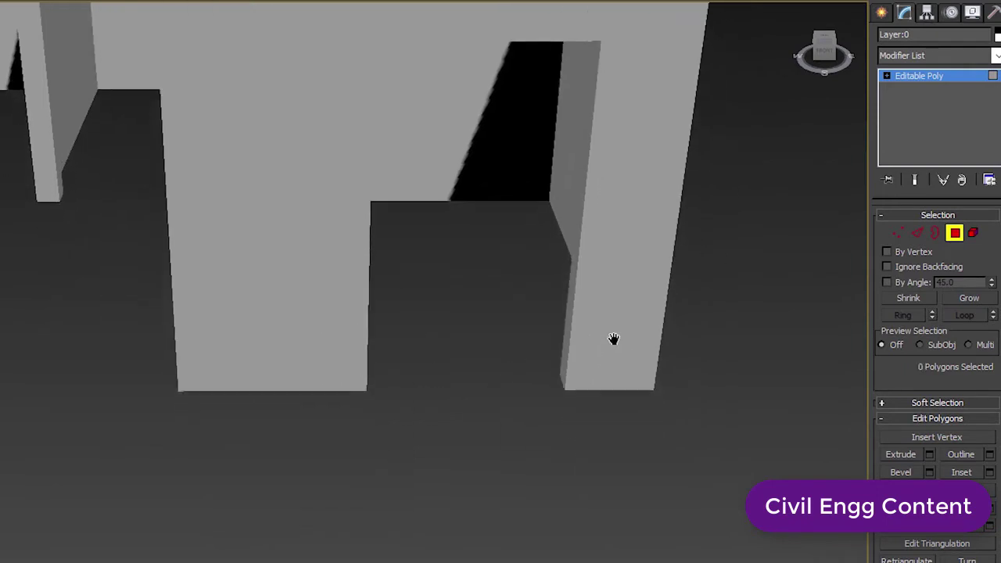
{"action": "left_click", "coordinate": [566, 347]}
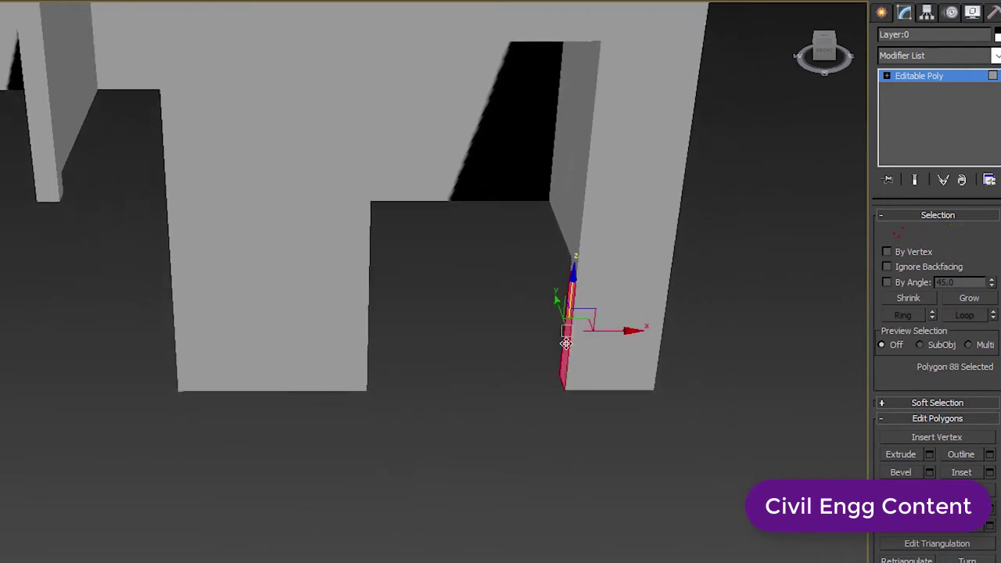
{"action": "left_click", "coordinate": [824, 65]}
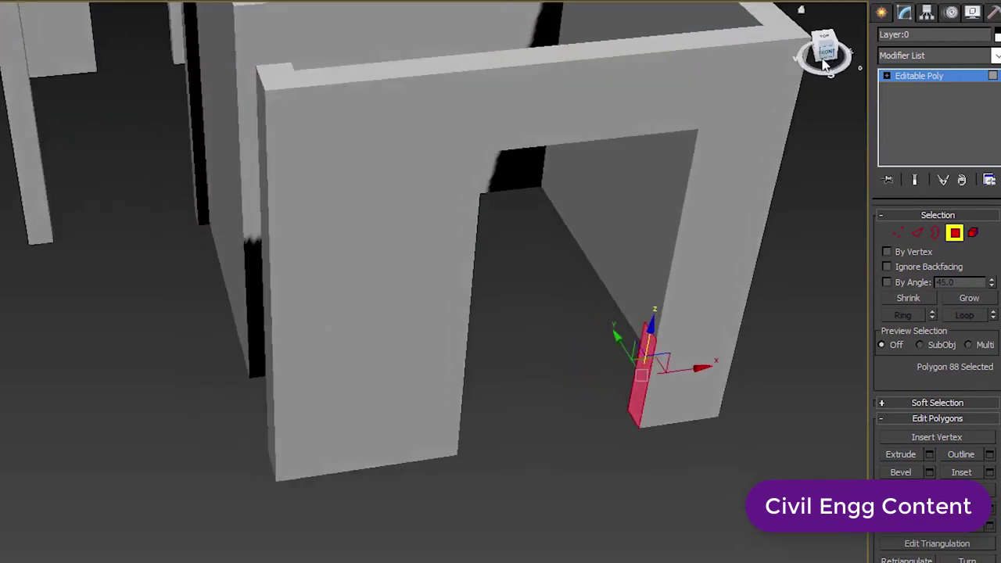
{"action": "scroll", "coordinate": [319, 320], "scroll_direction": "up", "scroll_amount": 3}
{"action": "middle_click_drag", "start_coordinate": [320, 320], "coordinate": [320, 321], "text": "alt"}
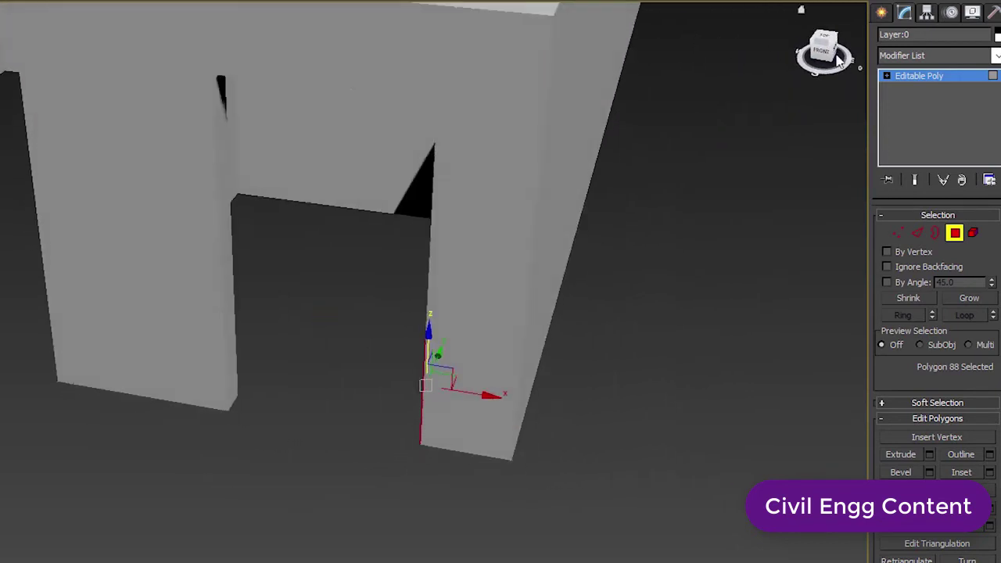
{"action": "left_click", "coordinate": [231, 348], "text": "ctrl"}
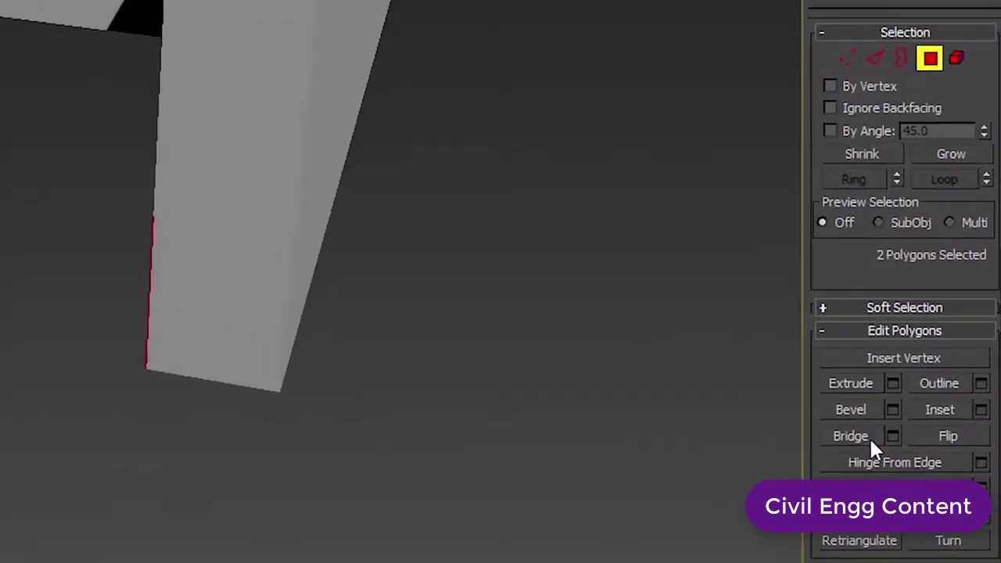
{"action": "left_click", "coordinate": [894, 436]}
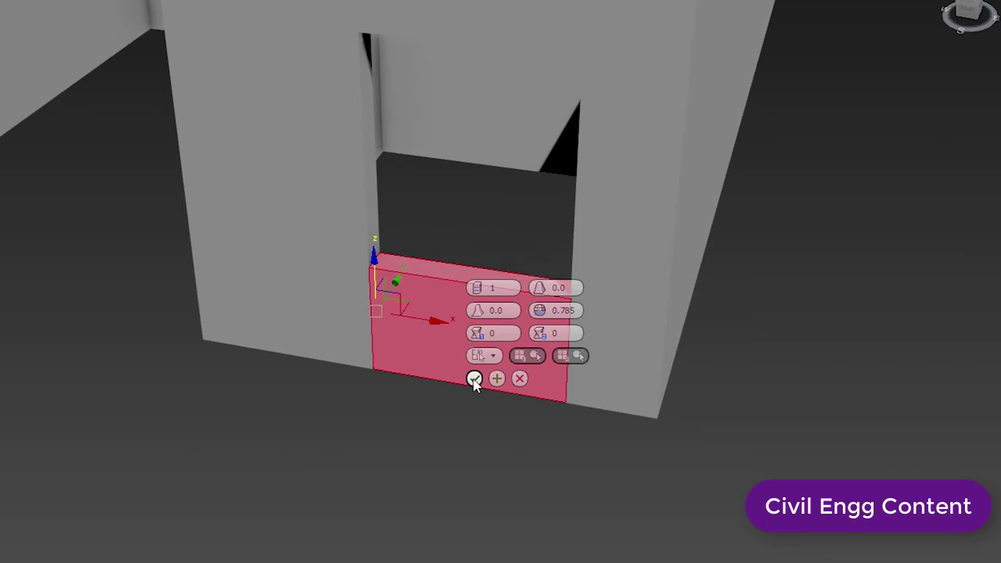
{"action": "left_click", "coordinate": [512, 449]}
Step: Orbit around the building to review the new window opening
{"action": "scroll", "coordinate": [509, 417], "scroll_direction": "down", "scroll_amount": 5}
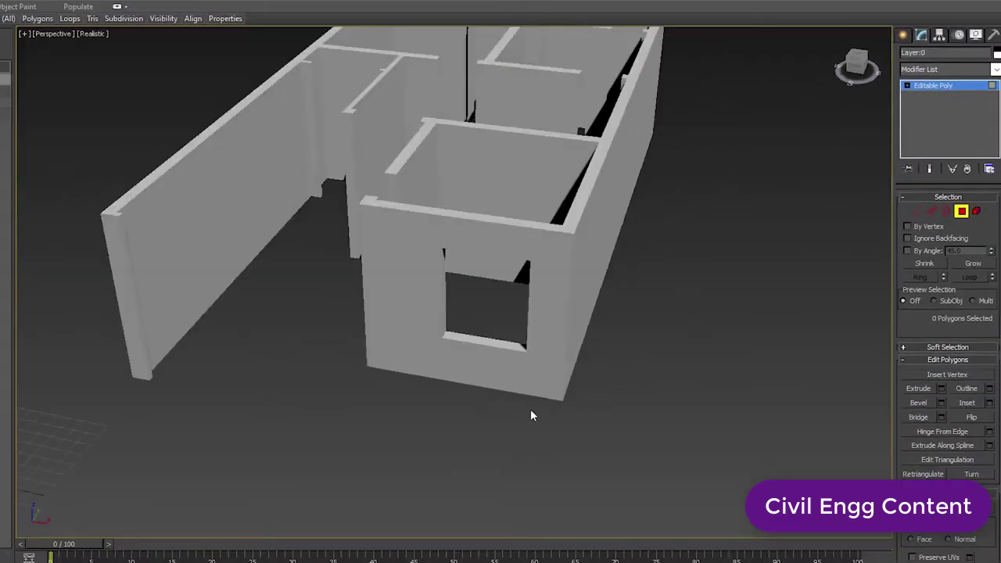
{"action": "left_click_drag", "start_coordinate": [853, 69], "coordinate": [828, 110]}
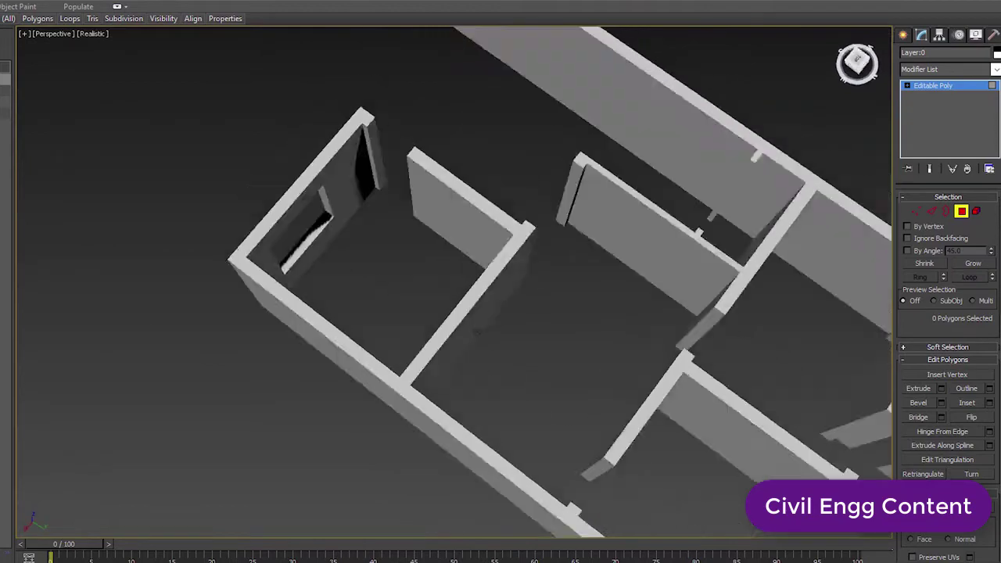
{"action": "middle_click_drag", "start_coordinate": [477, 333], "coordinate": [477, 331], "text": "alt"}
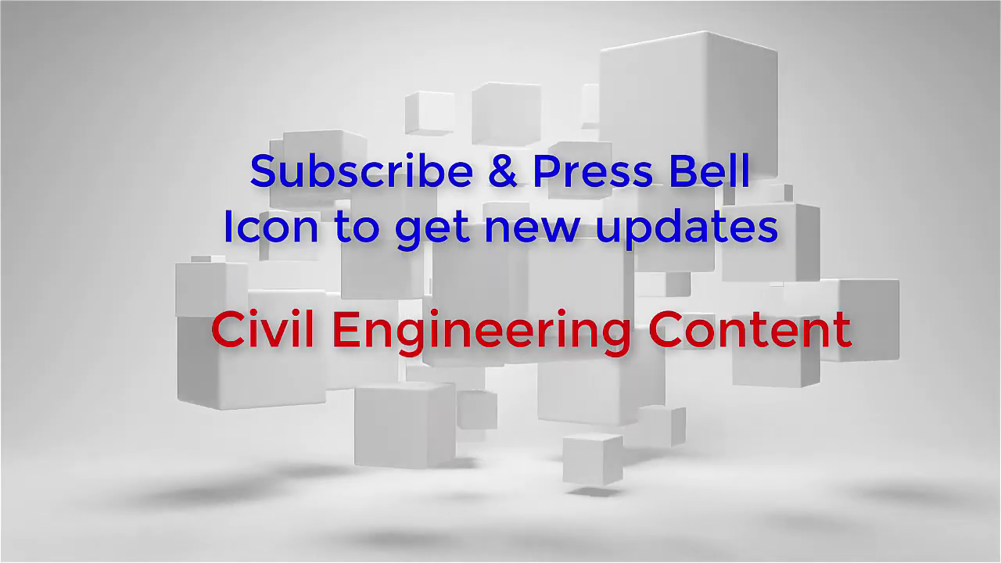